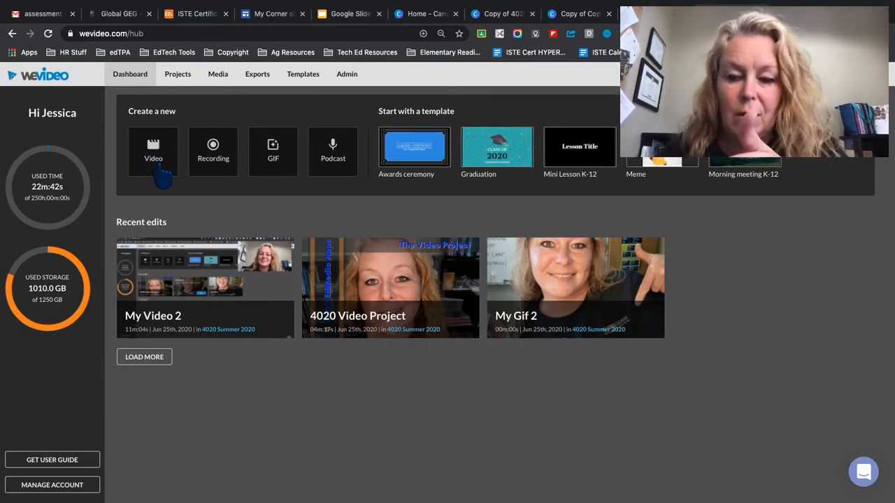
# - Create a new video edit saved in the 4020 Summer 2020 project
pyautogui.click(160, 170)
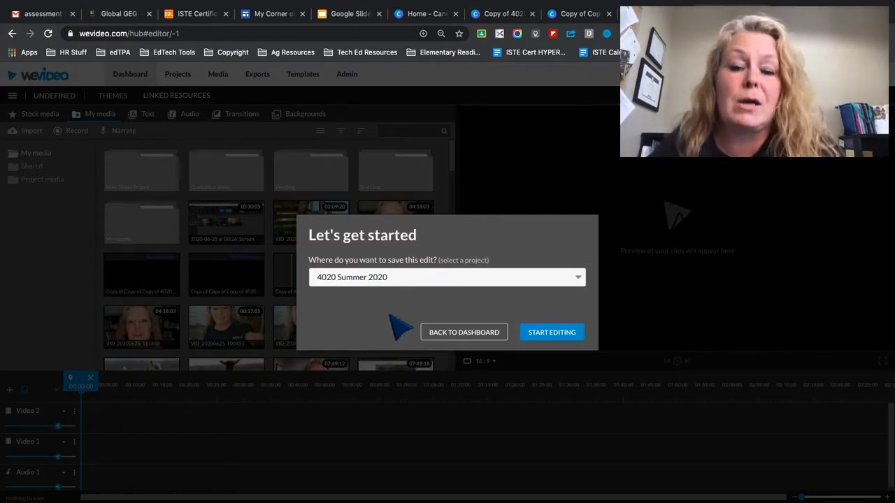
pyautogui.click(558, 335)
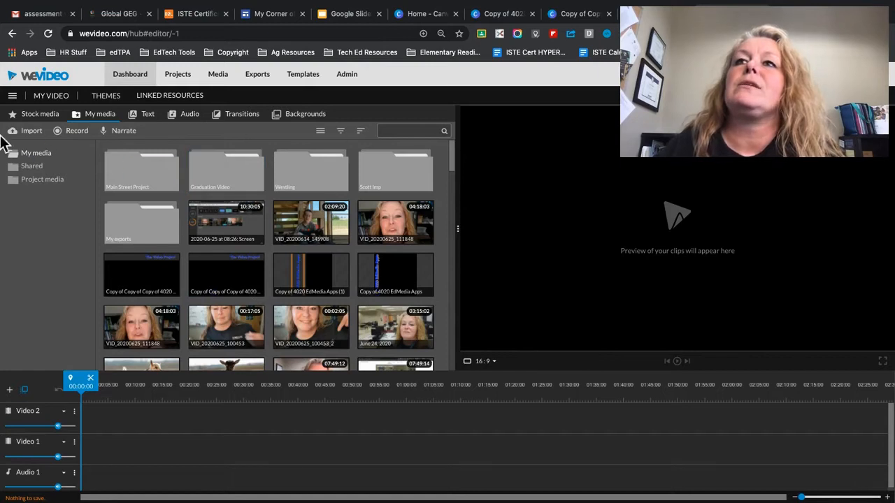
# - Examine the Google Drive folders and files available for media import, and leave the import without selecting a file
pyautogui.click(30, 131)
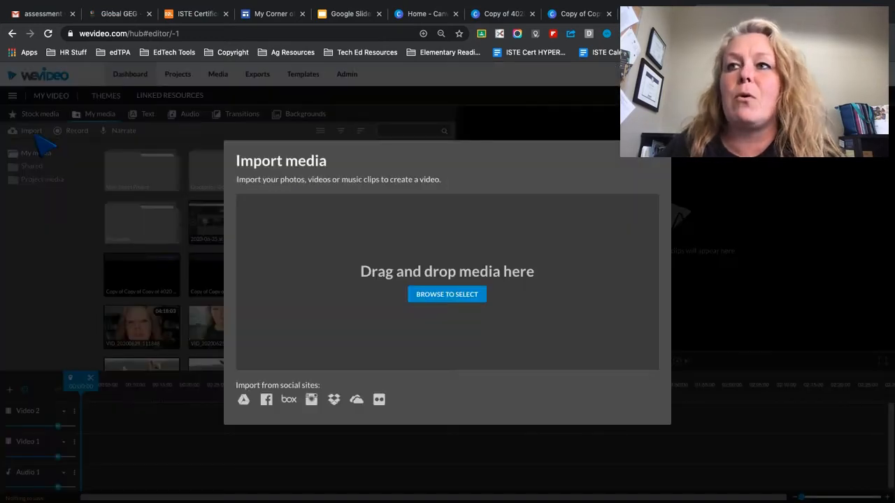
pyautogui.click(243, 400)
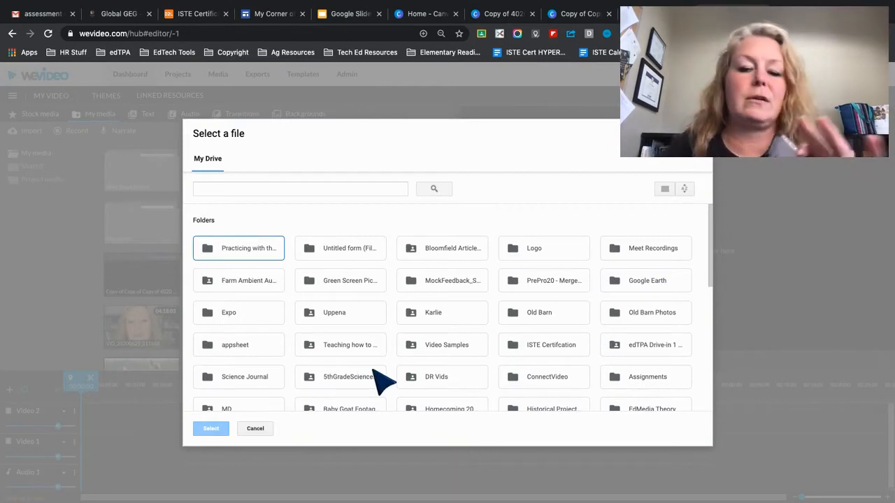
pyautogui.scroll(-4, 384, 383)
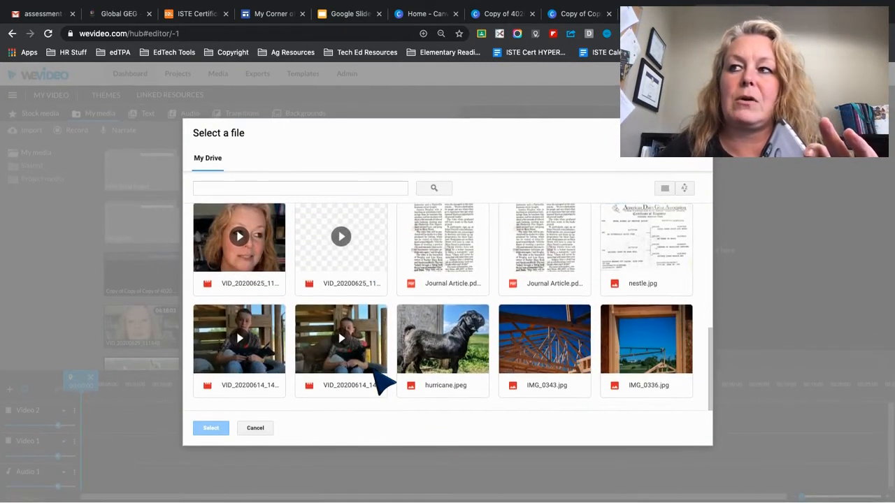
pyautogui.scroll(2, 383, 383)
pyautogui.scroll(3, 383, 383)
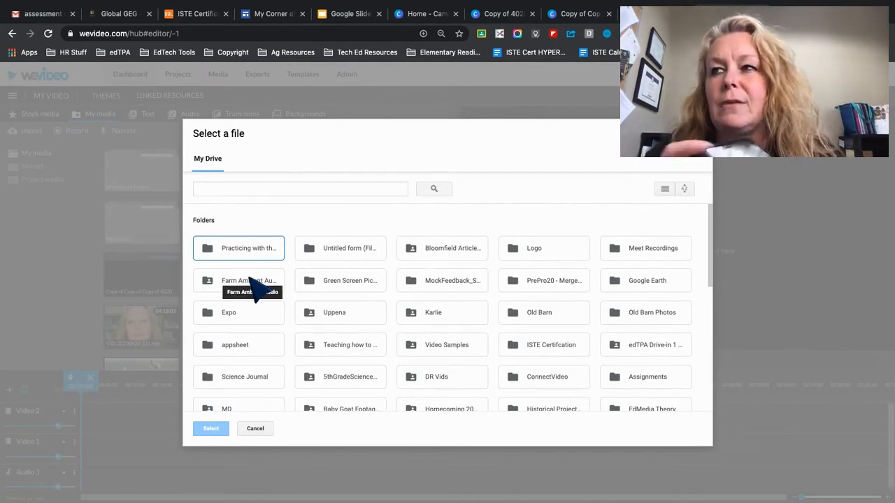
pyautogui.click(256, 429)
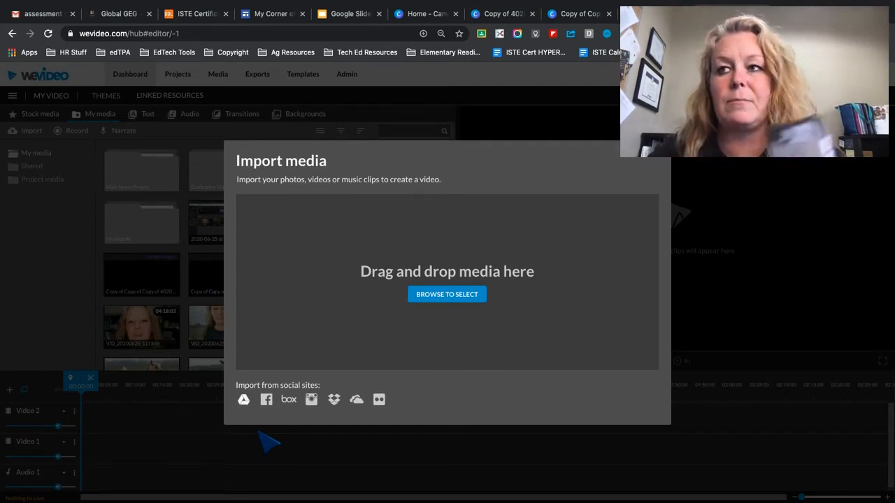
pyautogui.click(243, 399)
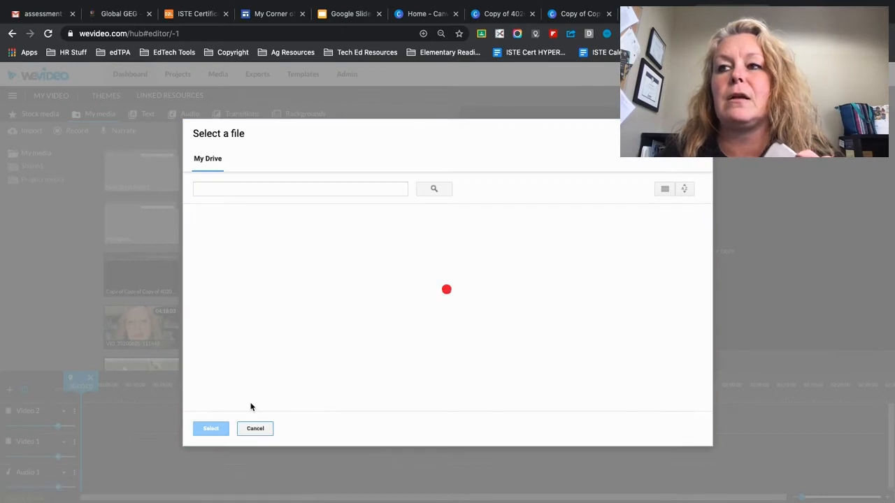
pyautogui.scroll(-10, 250, 406)
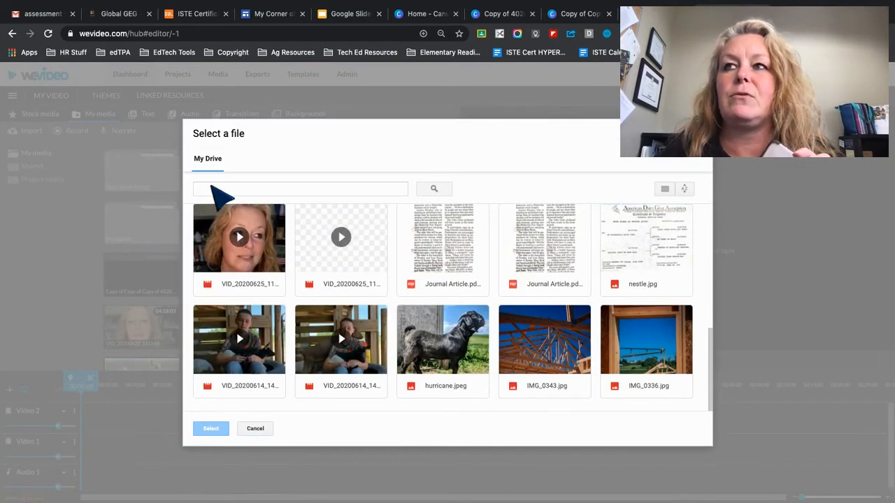
pyautogui.click(256, 430)
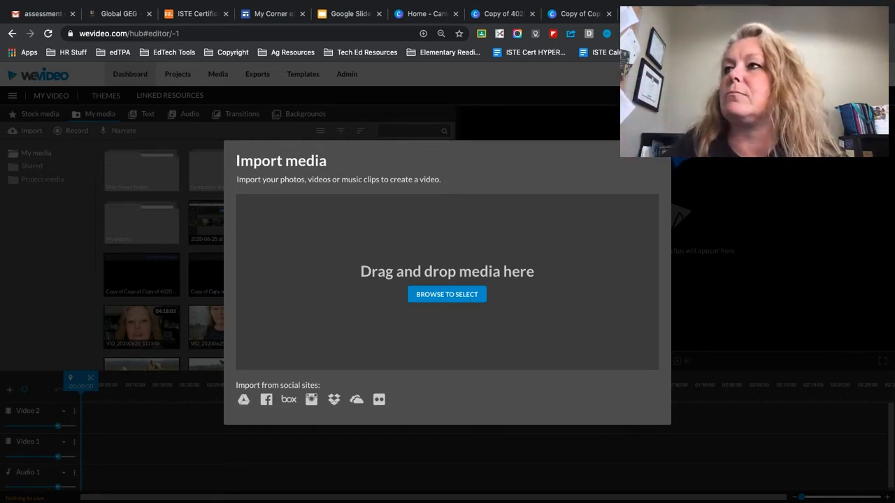
pyautogui.click(664, 164)
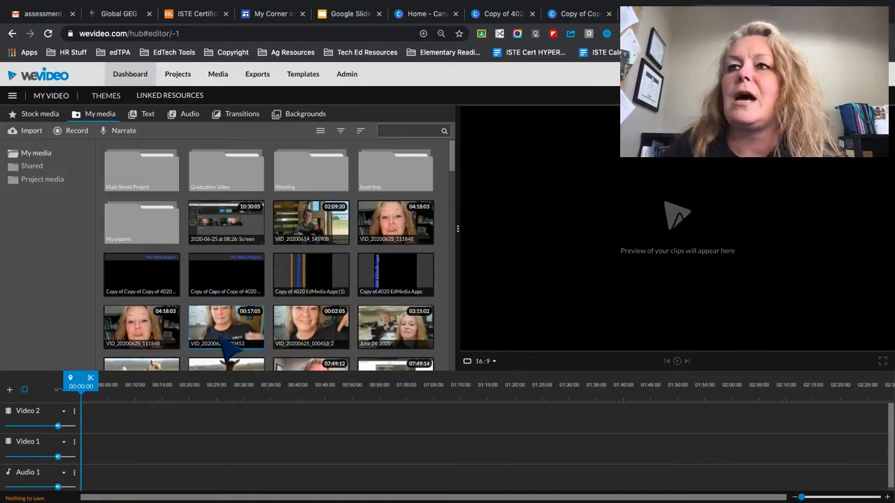
# - Place the "June 24, 2020" clip from the media library at the start of the Video 1 track
pyautogui.scroll(-1, 222, 347)
pyautogui.scroll(2, 224, 342)
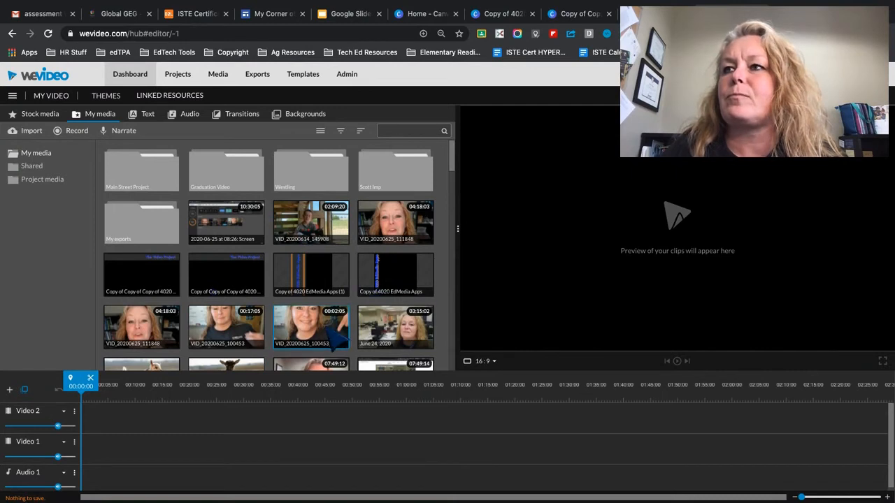
pyautogui.moveTo(383, 343); pyautogui.dragTo(92, 452)
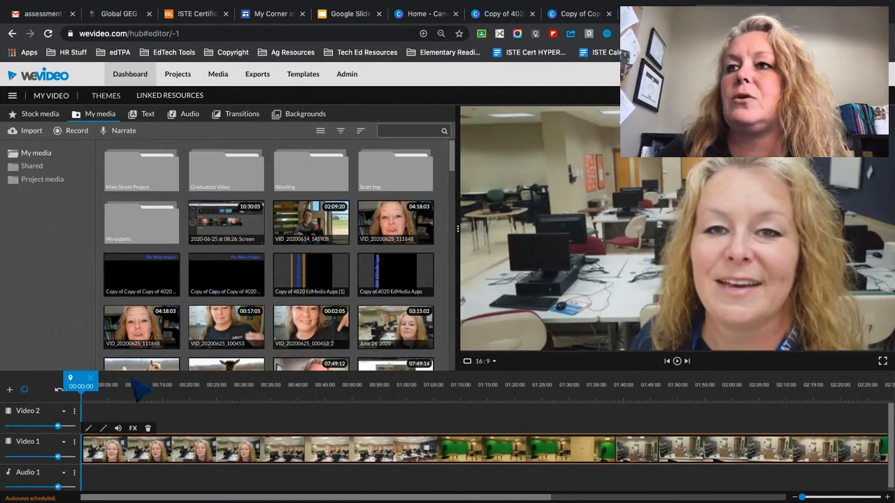
# - Preview the clip around 00:40 and split it on the Video 1 track at 00:41:10
pyautogui.click(301, 385)
pyautogui.moveTo(301, 383)
pyautogui.mouseDown()
pyautogui.moveTo(252, 386)
pyautogui.moveTo(299, 390)
pyautogui.mouseUp()
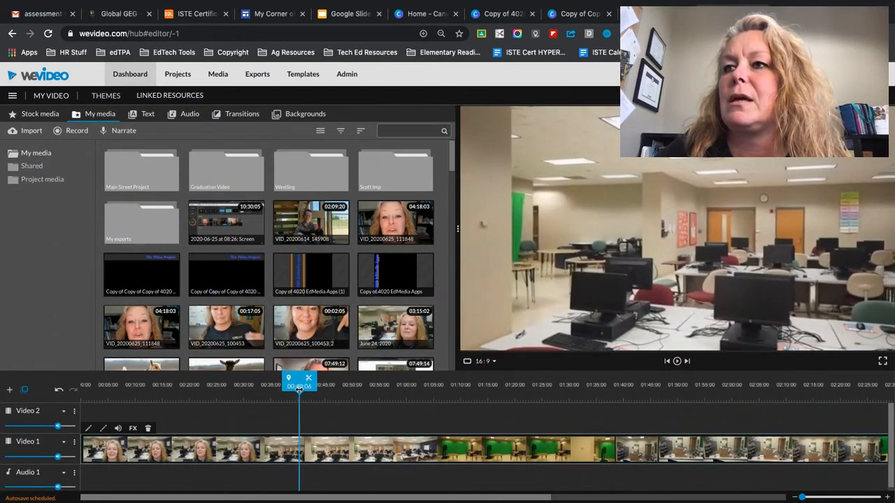
pyautogui.click(677, 362)
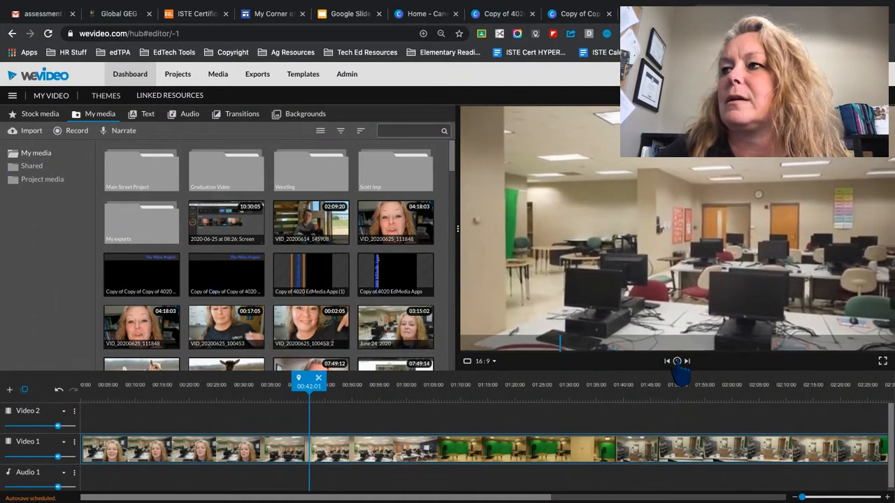
pyautogui.click(677, 362)
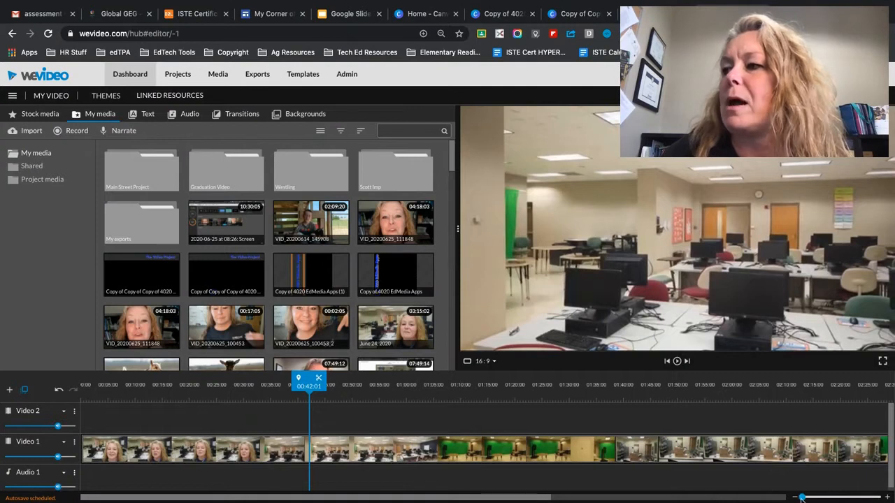
pyautogui.moveTo(802, 498); pyautogui.dragTo(830, 498)
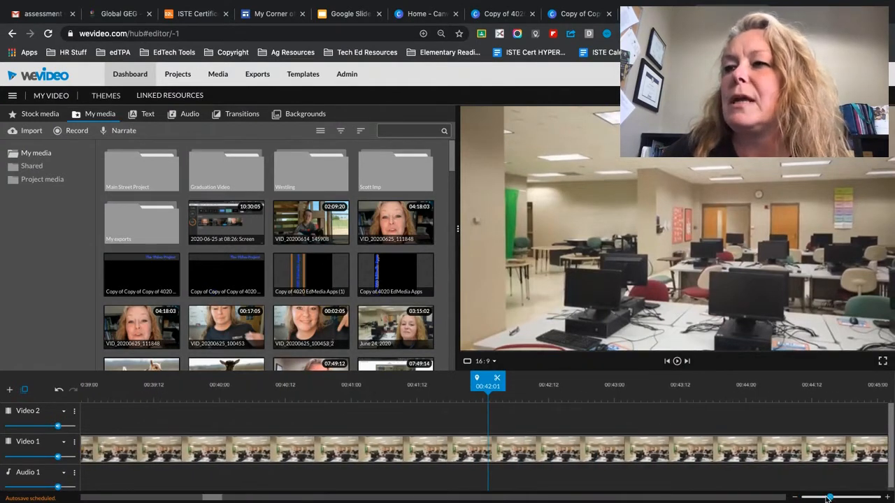
pyautogui.hscroll(-8, 568, 452)
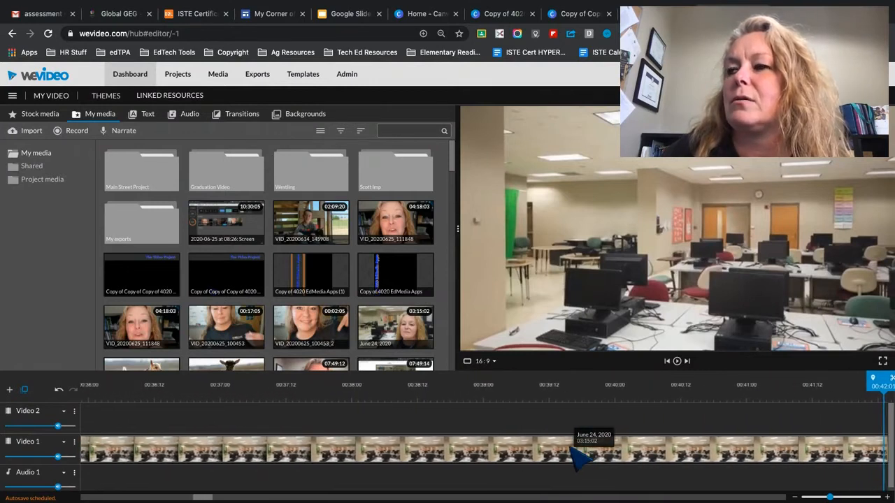
pyautogui.hscroll(-1, 571, 449)
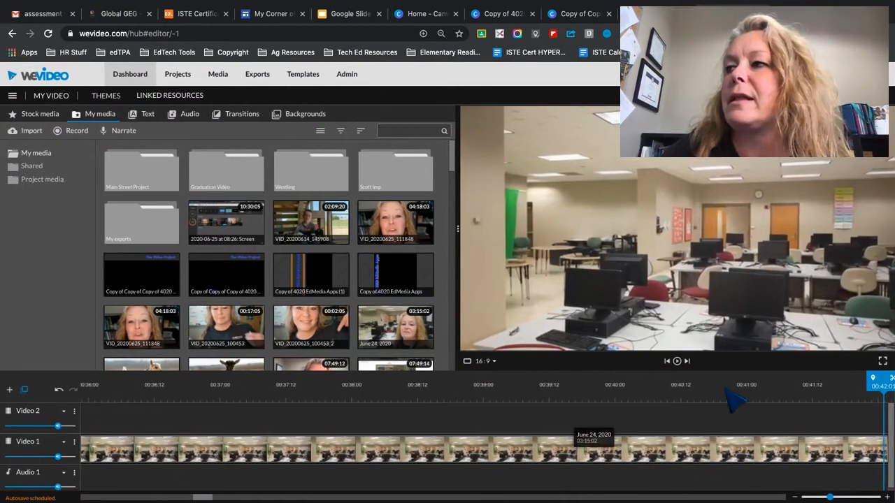
pyautogui.click(815, 378)
pyautogui.moveTo(818, 381)
pyautogui.mouseDown()
pyautogui.moveTo(804, 381)
pyautogui.moveTo(813, 388)
pyautogui.moveTo(806, 391)
pyautogui.mouseUp()
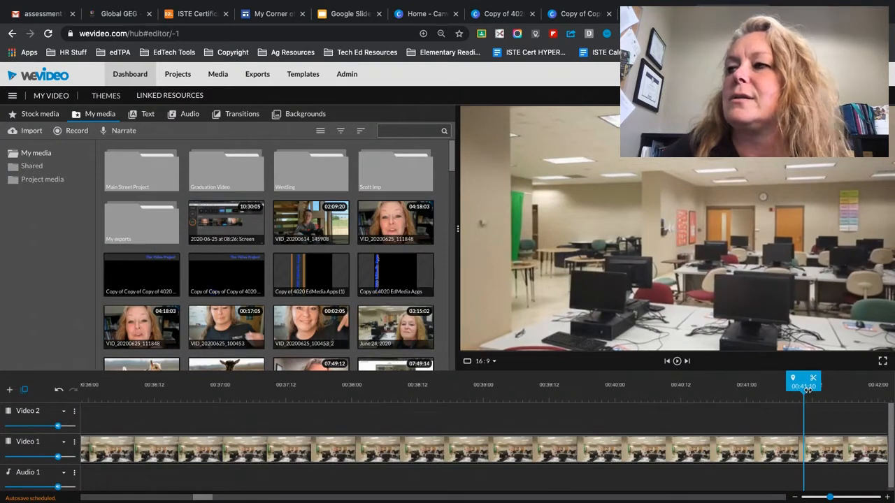
pyautogui.click(813, 380)
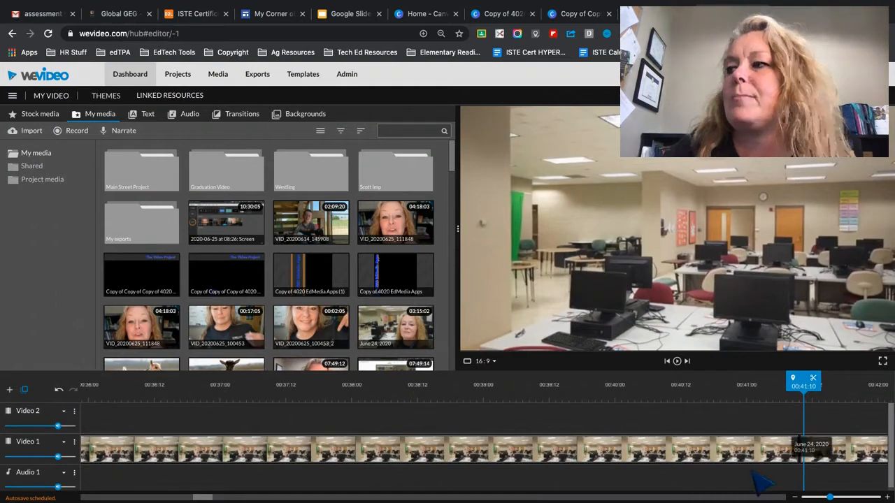
# - Delete the clip section before the split and move the remaining section to the start of the Video 1 track
pyautogui.click(676, 454)
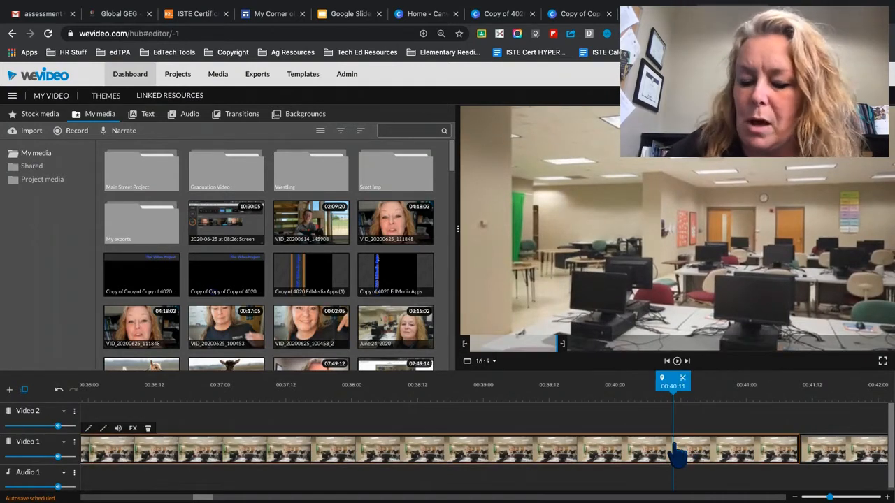
pyautogui.press('Delete')
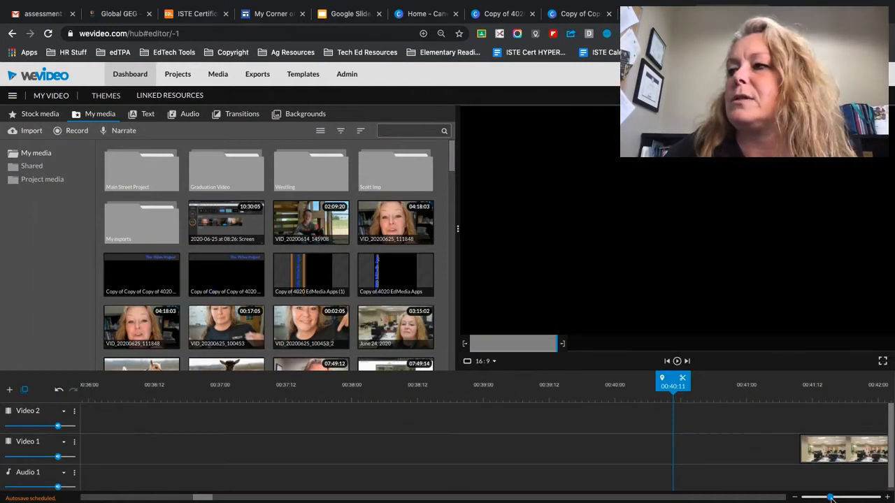
pyautogui.moveTo(830, 498); pyautogui.dragTo(802, 498)
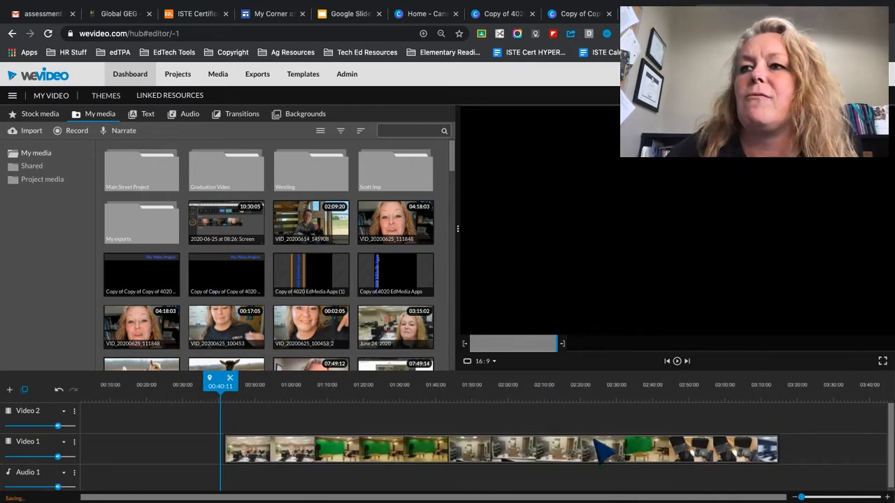
pyautogui.moveTo(584, 465); pyautogui.dragTo(425, 465)
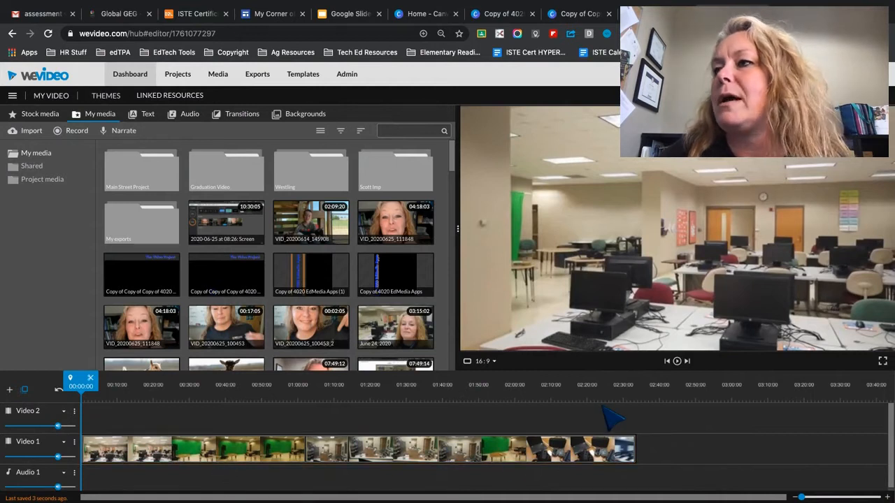
# - Split the clip near its end at 02:19:23 and delete the section after that point
pyautogui.click(602, 386)
pyautogui.moveTo(610, 386)
pyautogui.mouseDown()
pyautogui.moveTo(632, 386)
pyautogui.moveTo(609, 386)
pyautogui.mouseUp()
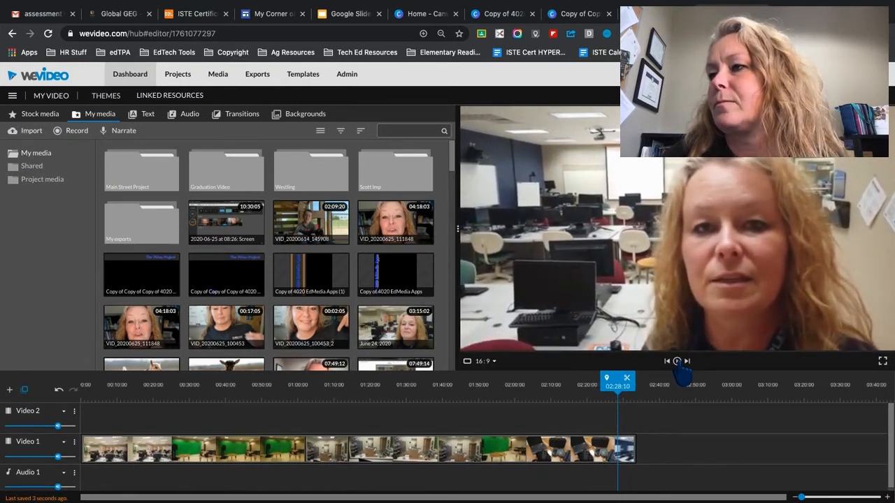
pyautogui.click(677, 362)
pyautogui.moveTo(616, 385); pyautogui.dragTo(587, 384)
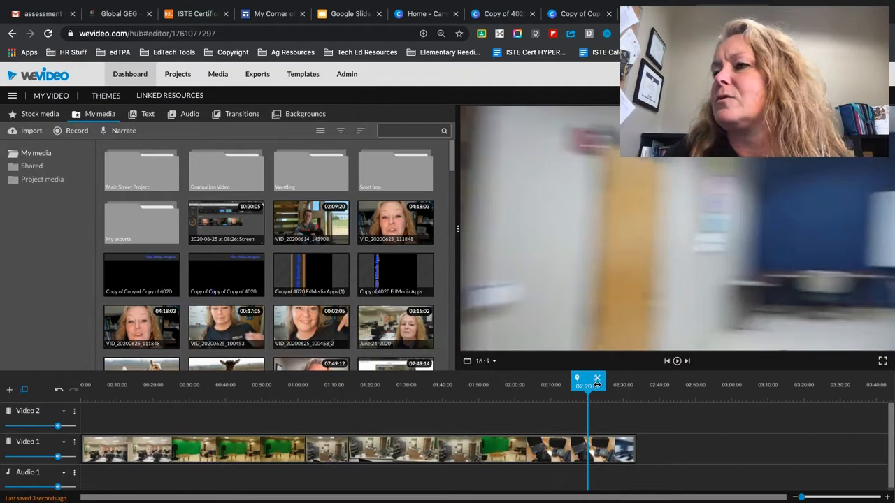
pyautogui.click(835, 498)
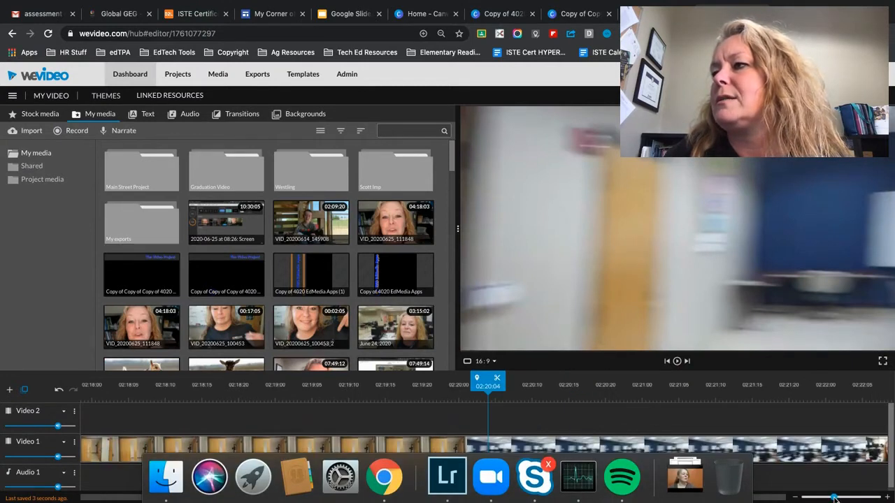
pyautogui.click(448, 386)
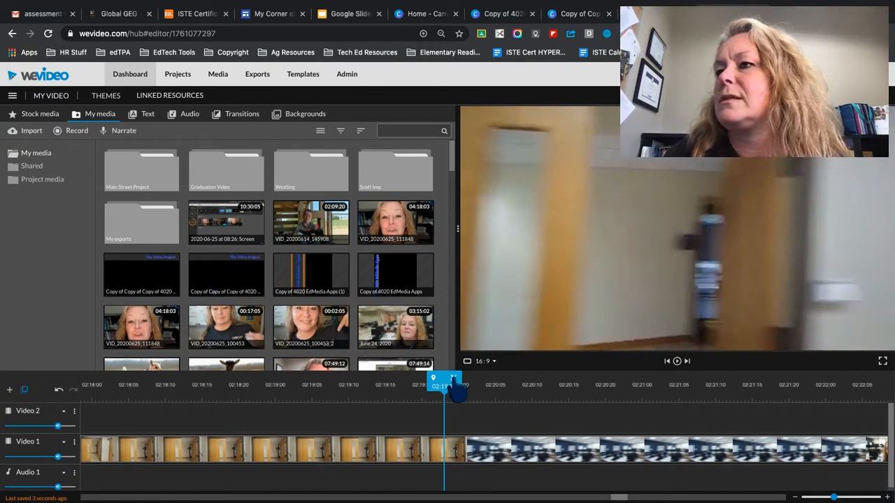
pyautogui.click(566, 456)
pyautogui.press('Delete')
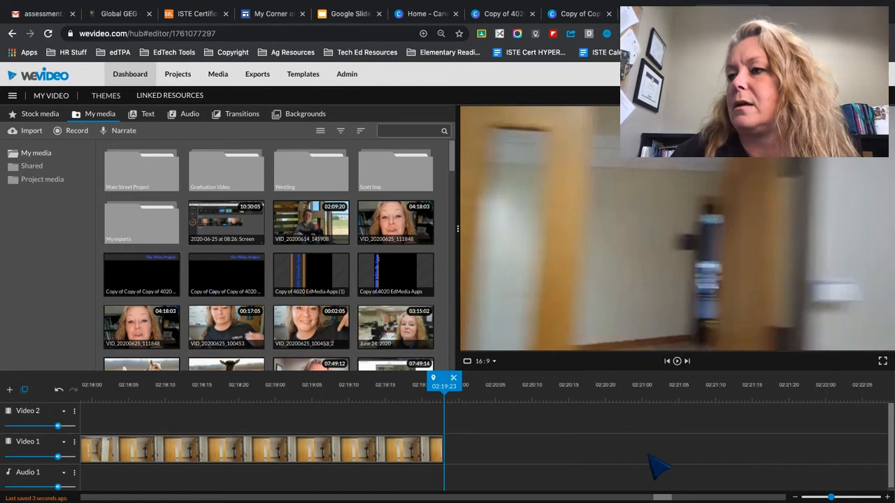
pyautogui.moveTo(833, 498); pyautogui.dragTo(801, 498)
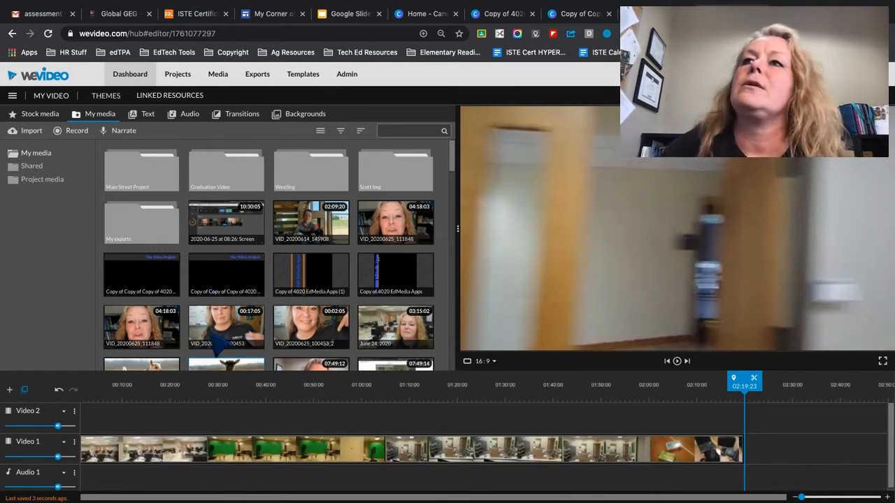
# - Browse the motion and callout text titles, and place the Whisper title on the Video 2 track starting at 00:05:02
pyautogui.click(145, 115)
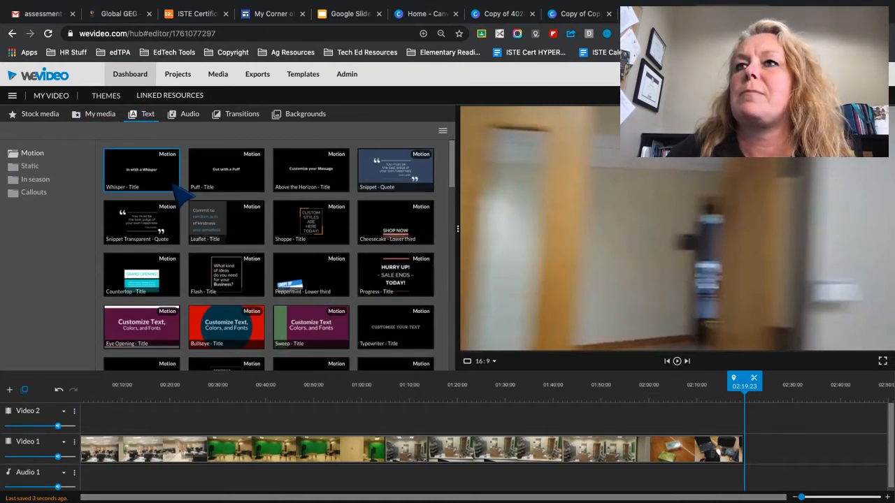
pyautogui.scroll(-10, 305, 359)
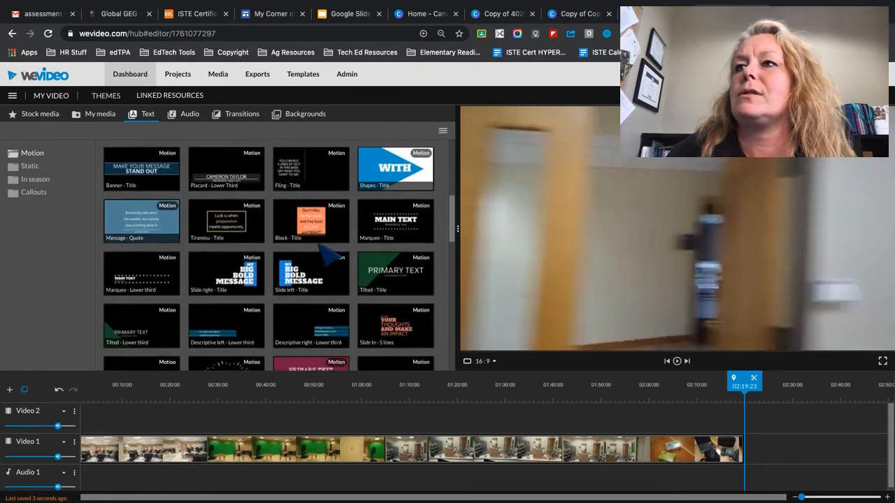
pyautogui.scroll(10, 323, 255)
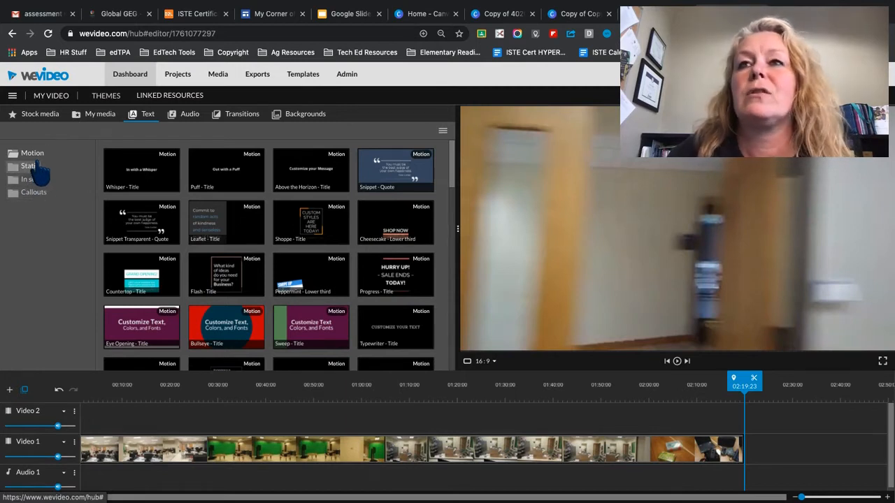
pyautogui.click(33, 193)
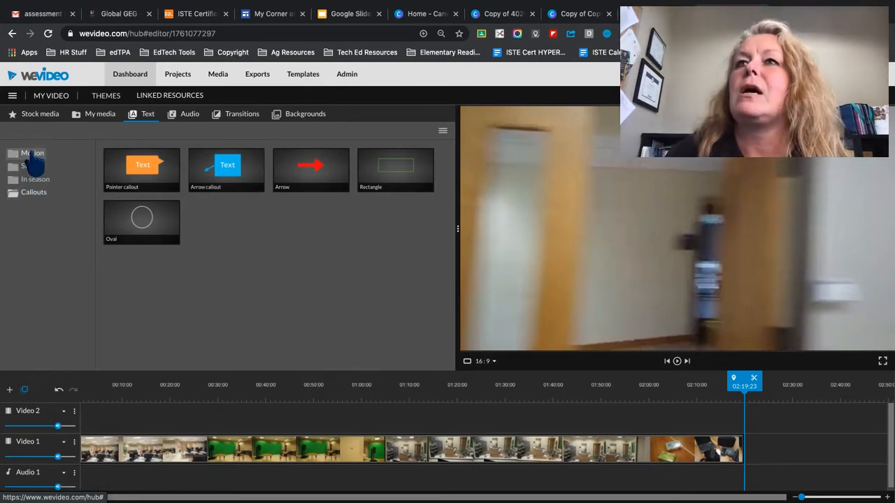
pyautogui.click(32, 153)
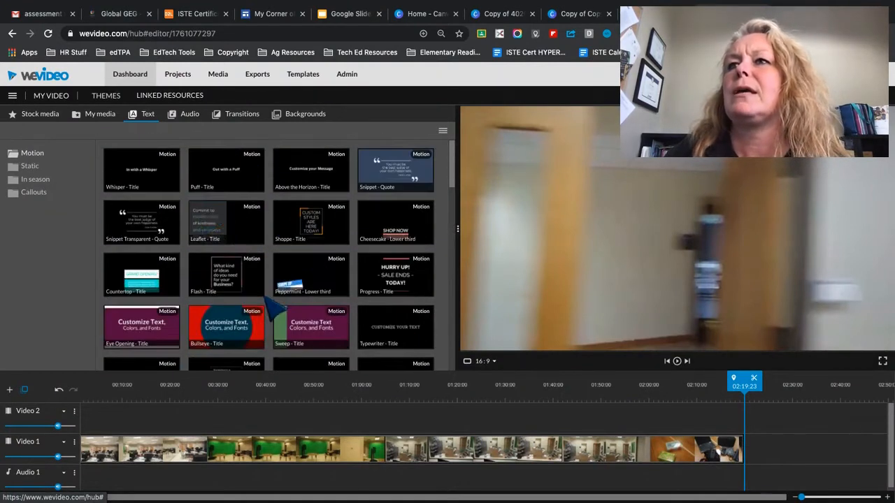
pyautogui.moveTo(167, 183); pyautogui.dragTo(117, 436)
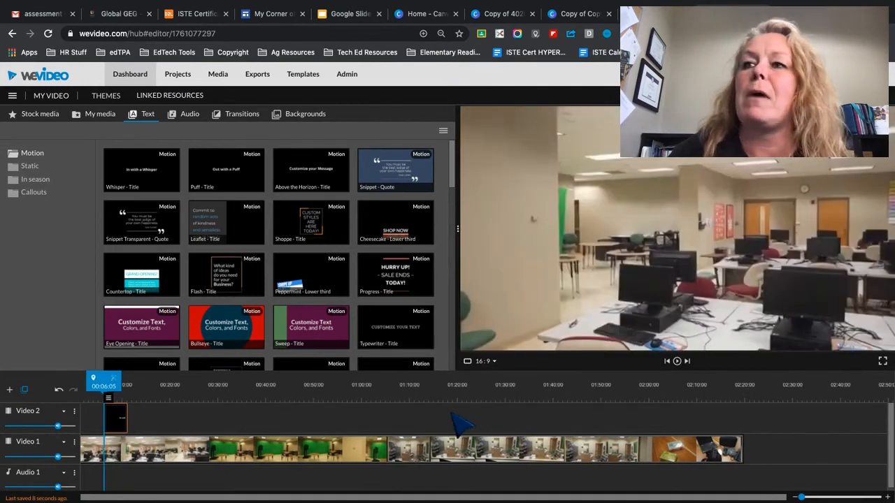
pyautogui.click(837, 497)
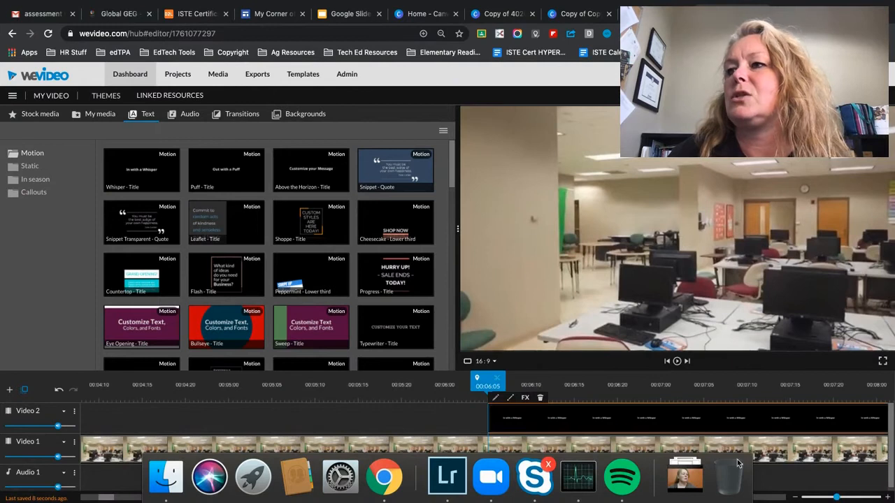
pyautogui.moveTo(518, 427); pyautogui.dragTo(284, 428)
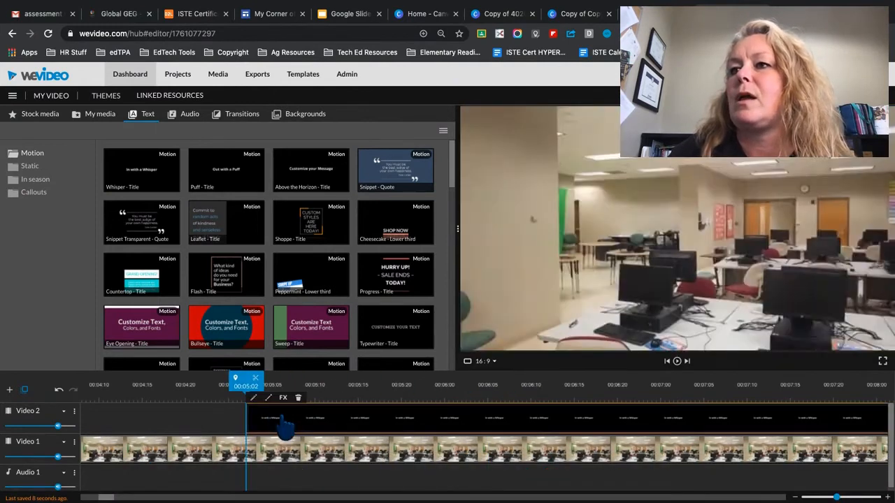
# - Open the Whisper title on the Video 2 track for editing and change its text to "Important Text"
pyautogui.doubleClick(297, 423)
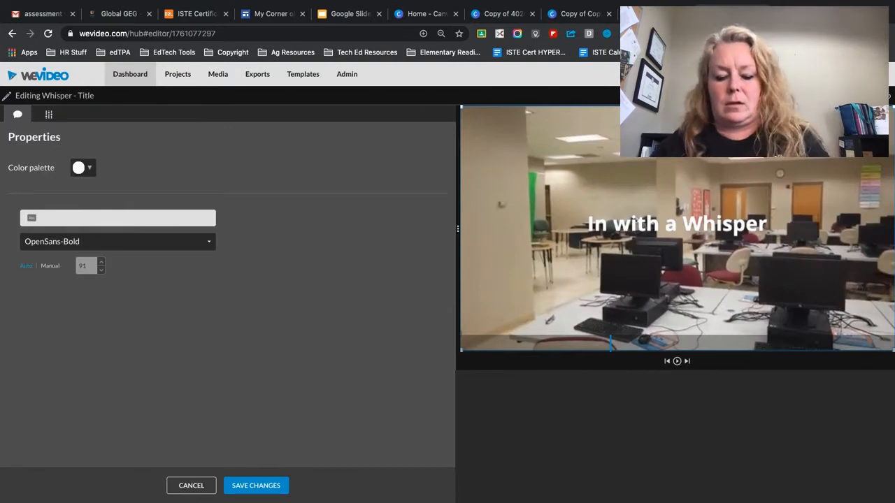
pyautogui.write('Important Text')
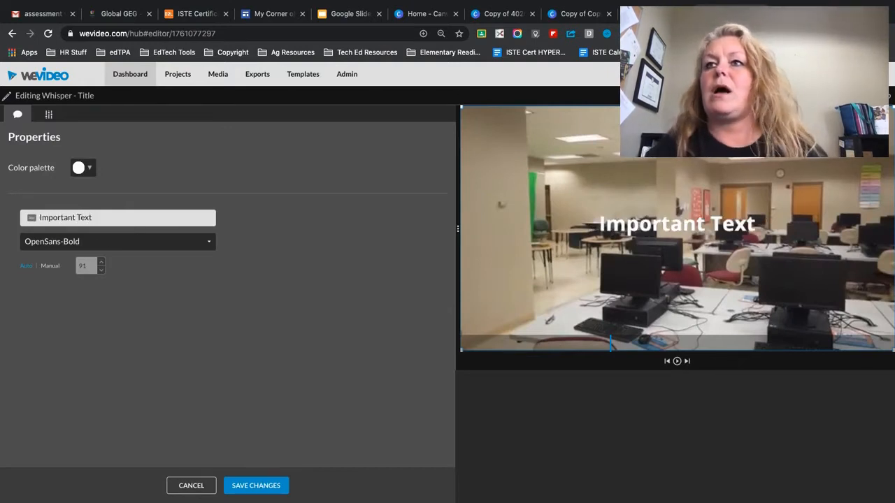
# - Try the AlfaSlabOne, AnticSlab and Molle fonts on the "Important Text" title
pyautogui.click(150, 241)
pyautogui.click(123, 317)
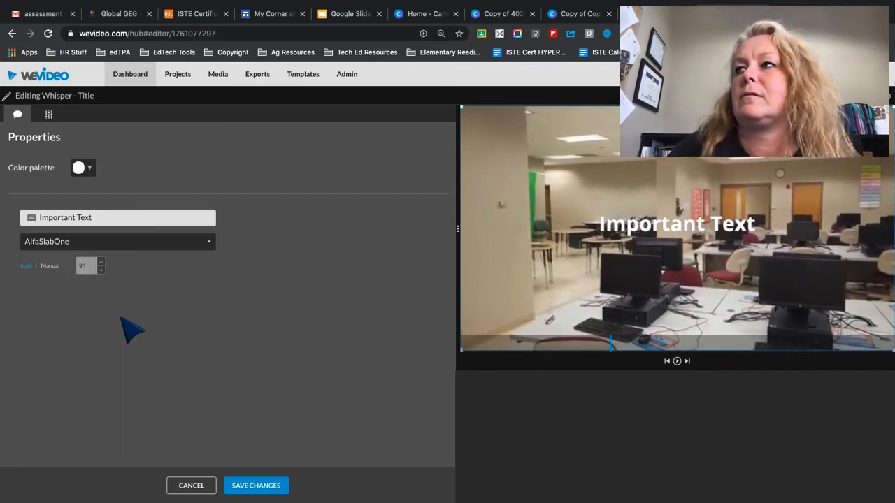
pyautogui.click(173, 246)
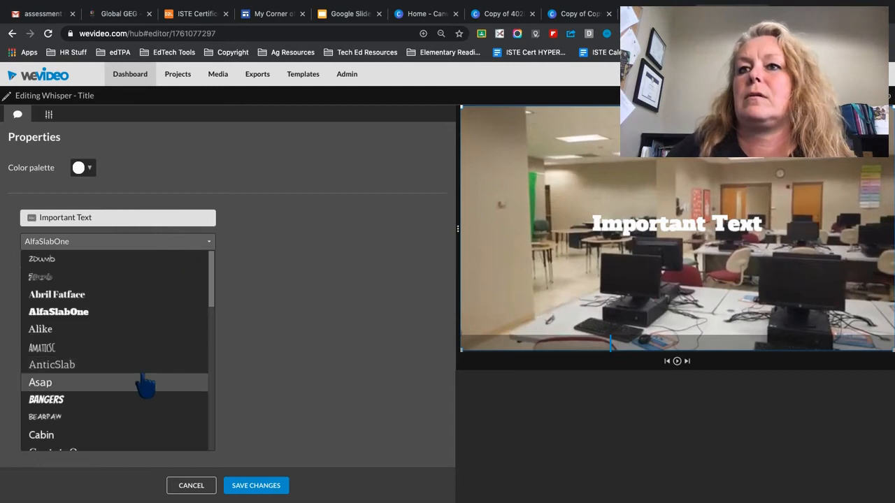
pyautogui.click(143, 366)
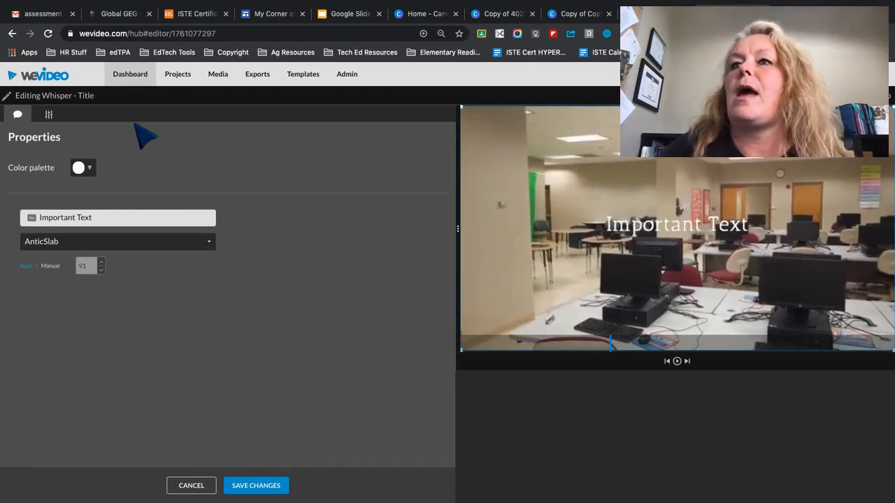
pyautogui.click(84, 167)
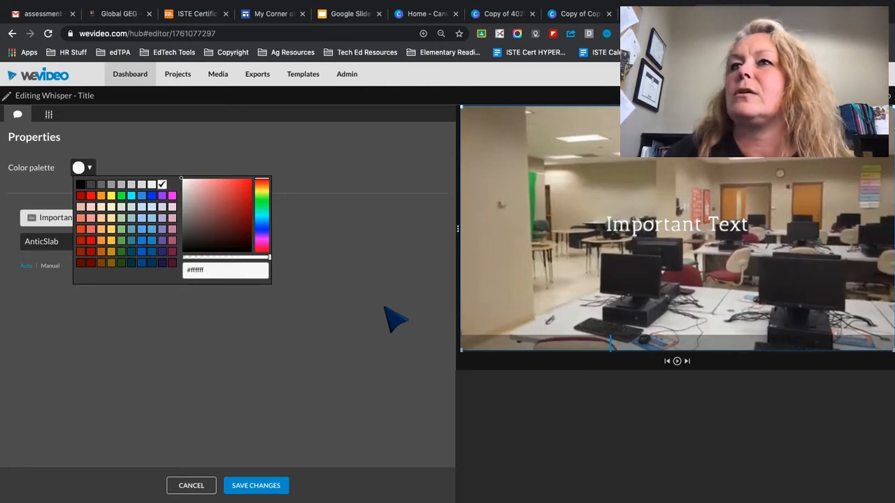
pyautogui.click(215, 140)
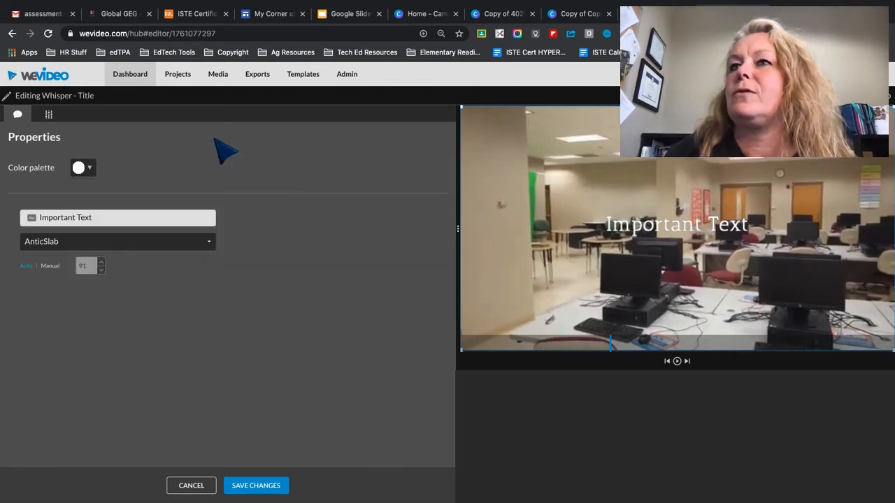
pyautogui.click(115, 244)
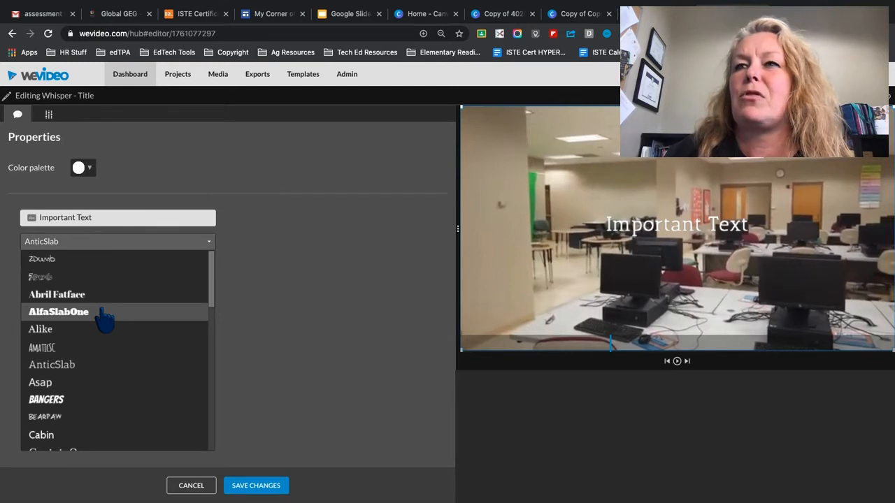
pyautogui.click(105, 319)
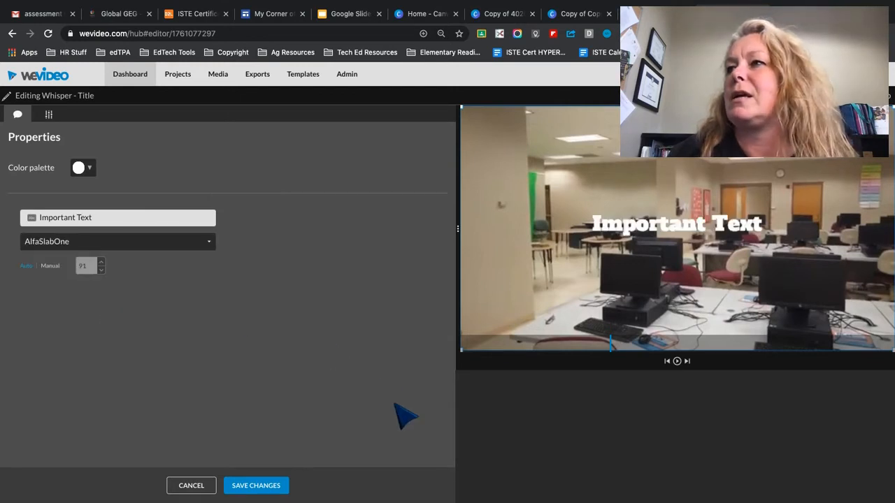
pyautogui.click(154, 243)
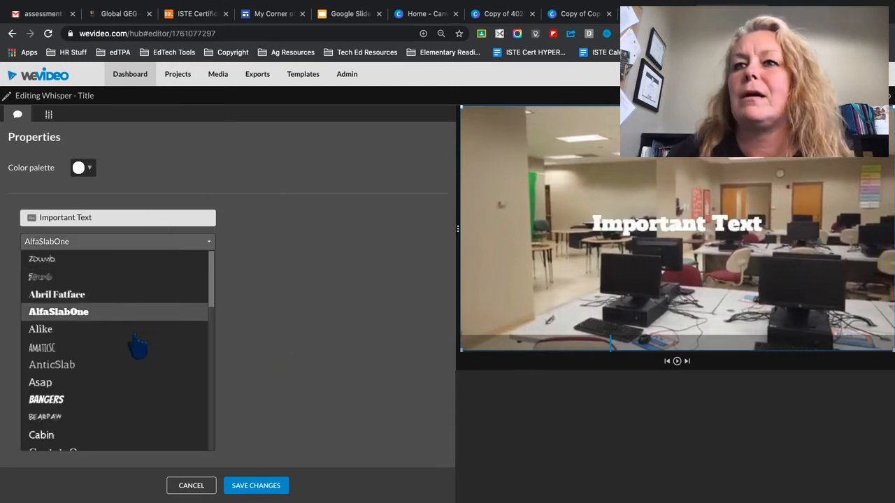
pyautogui.scroll(-3, 134, 359)
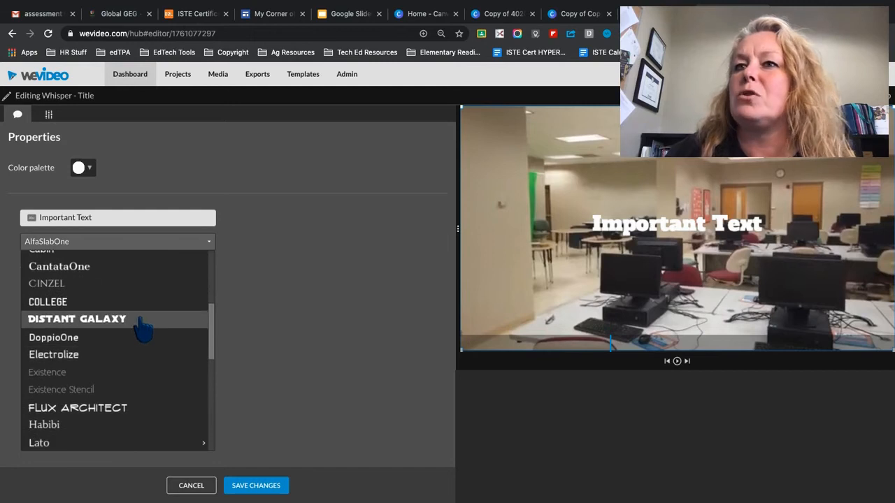
pyautogui.scroll(-3, 142, 326)
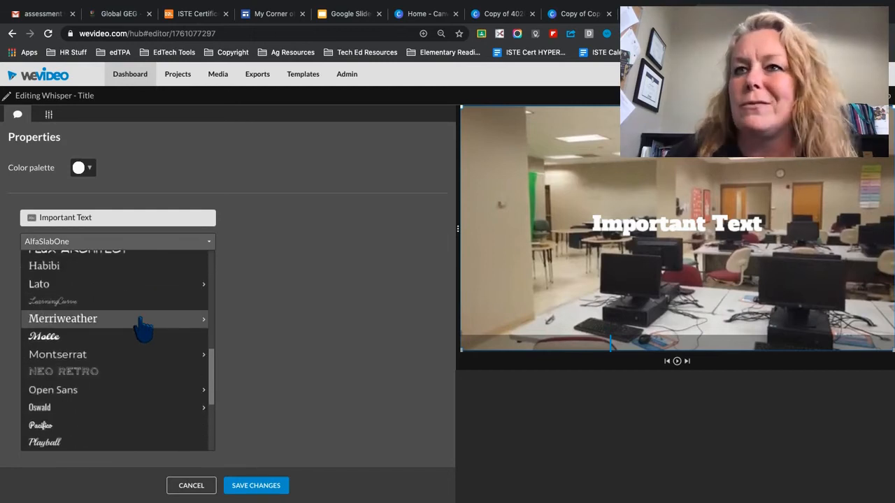
pyautogui.click(140, 336)
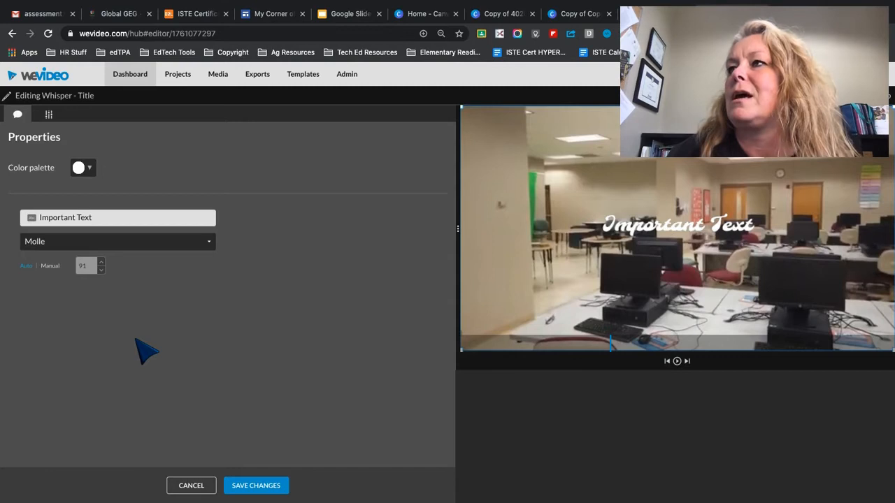
# - Set the title's font to Oswald and its manual font size to 102
pyautogui.click(134, 242)
pyautogui.scroll(-6, 115, 367)
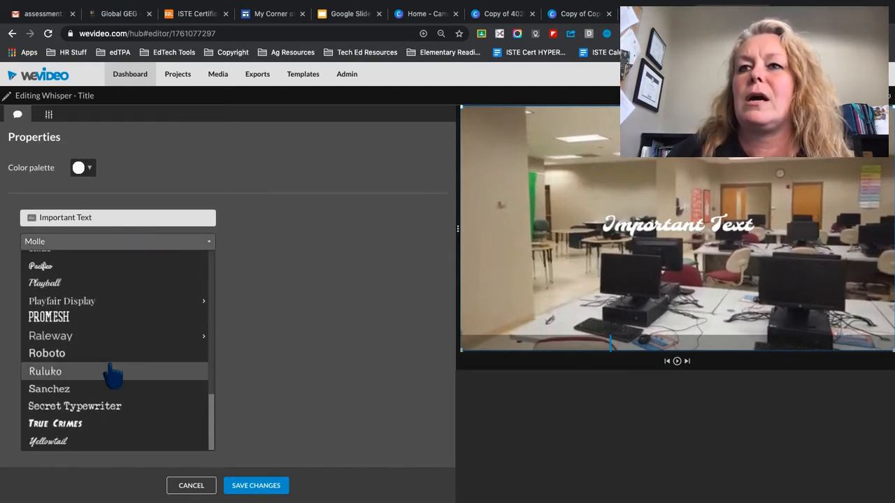
pyautogui.scroll(3, 114, 320)
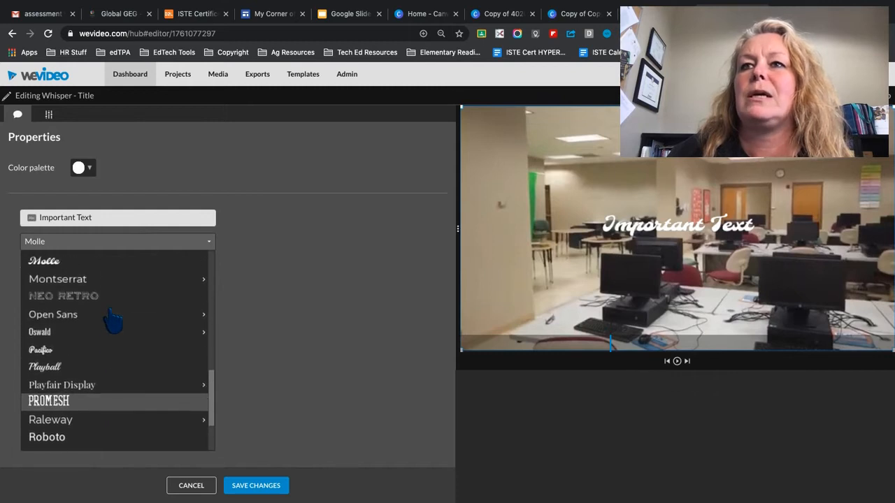
pyautogui.click(112, 342)
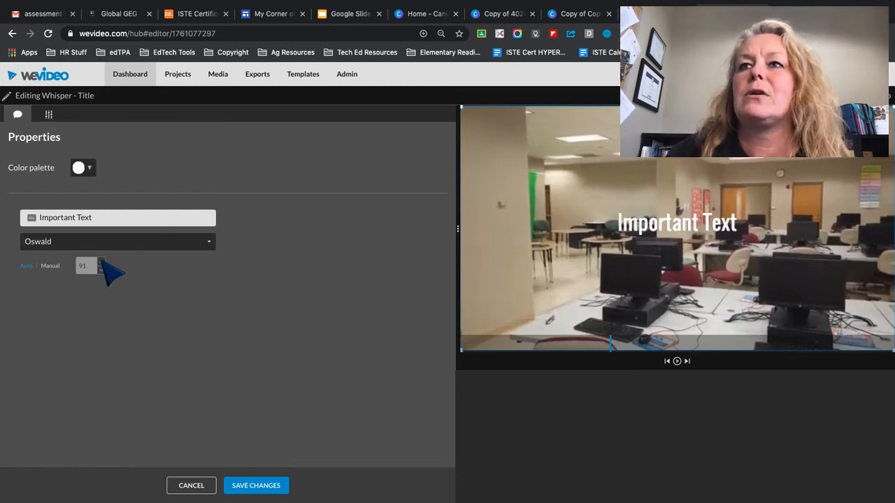
pyautogui.click(50, 267)
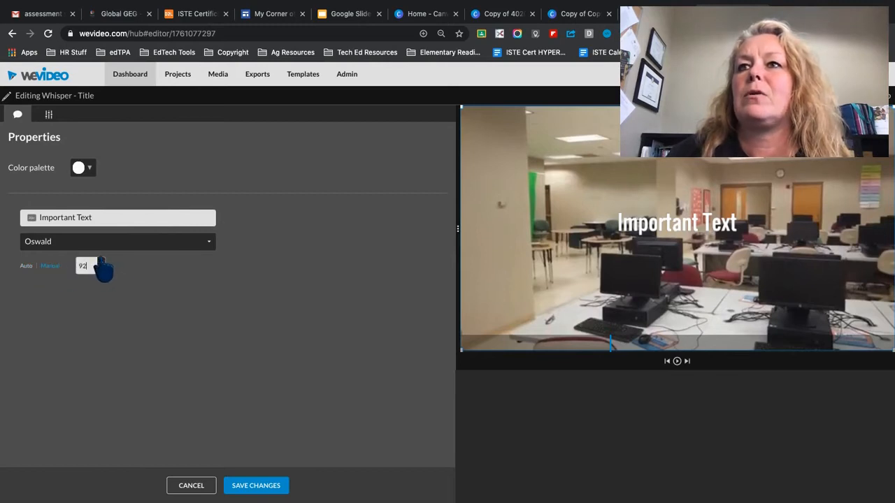
pyautogui.click(101, 261)
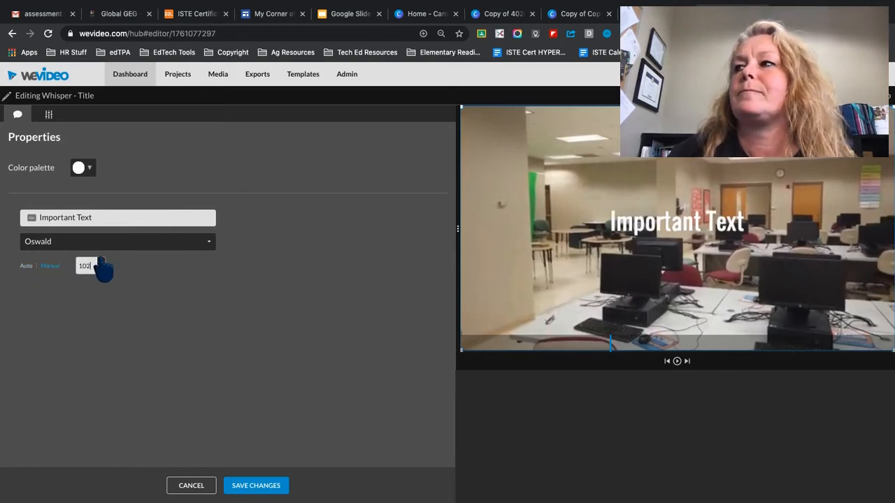
pyautogui.click(82, 170)
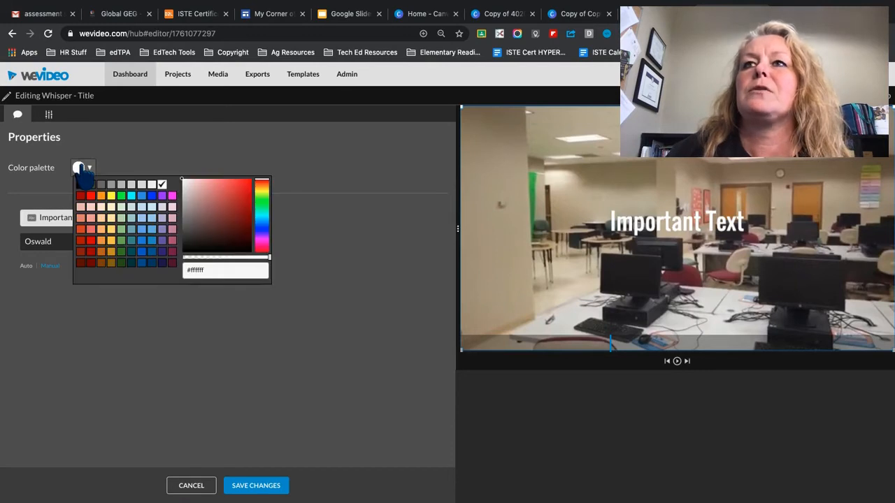
pyautogui.click(150, 150)
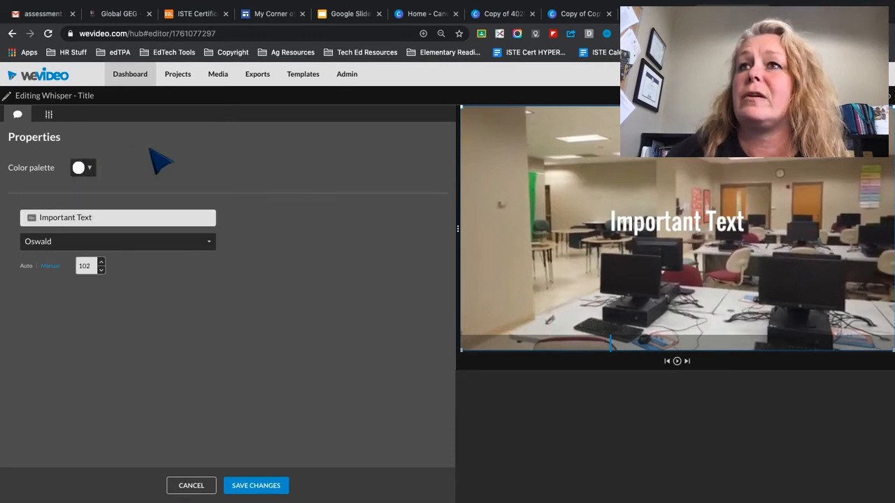
# - Open the title's transform settings and set its scale to 2.4
pyautogui.click(49, 115)
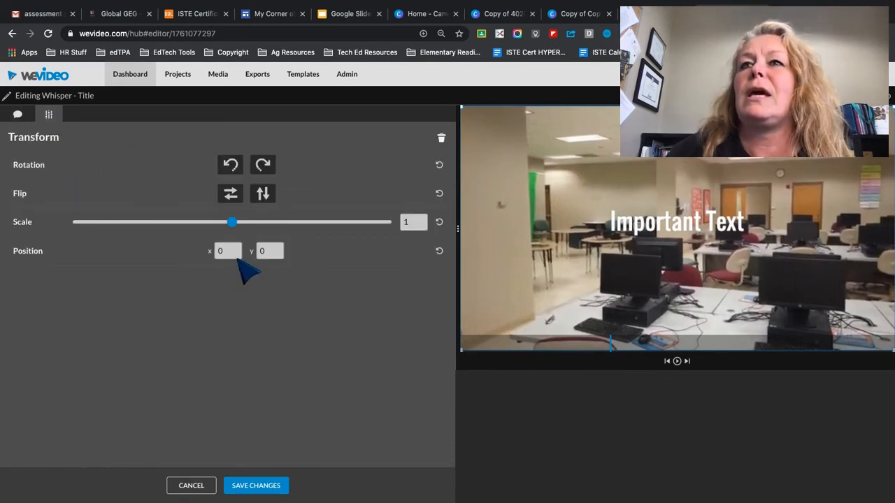
pyautogui.moveTo(233, 224); pyautogui.dragTo(289, 224)
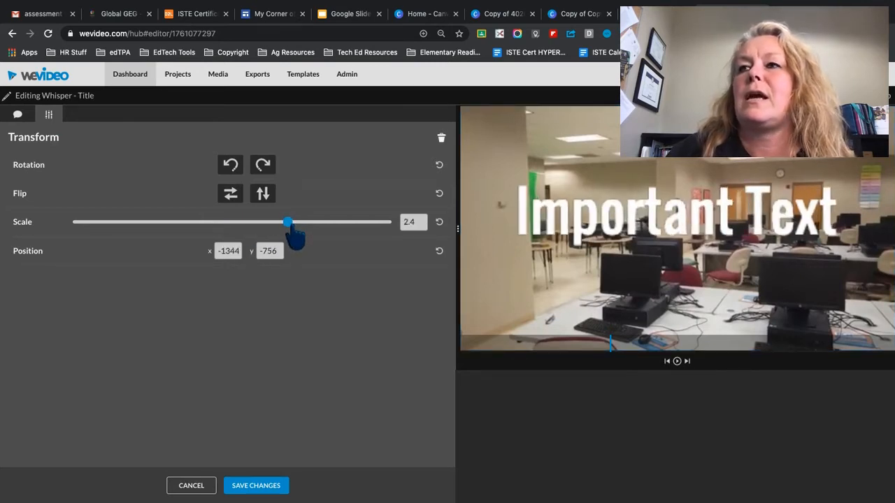
# - Try flipping the title vertically and back, and rotating it clockwise in quarter turns through a full turn
pyautogui.click(262, 194)
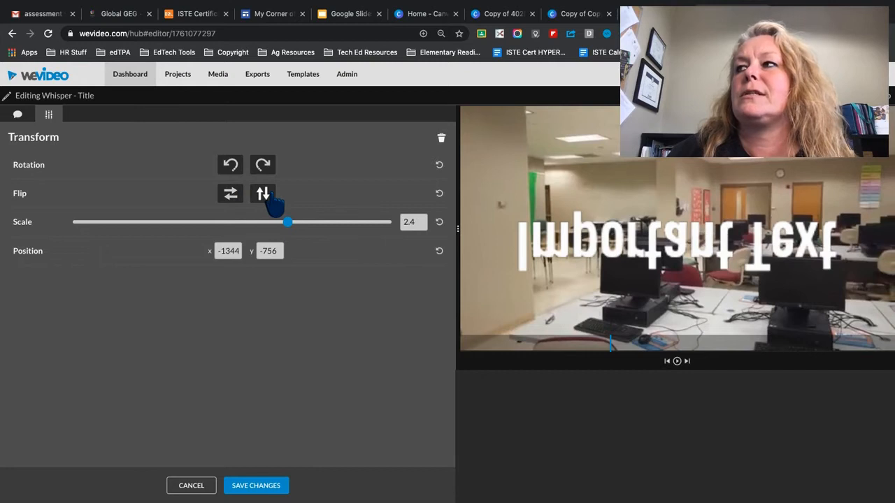
pyautogui.click(264, 196)
pyautogui.click(261, 168)
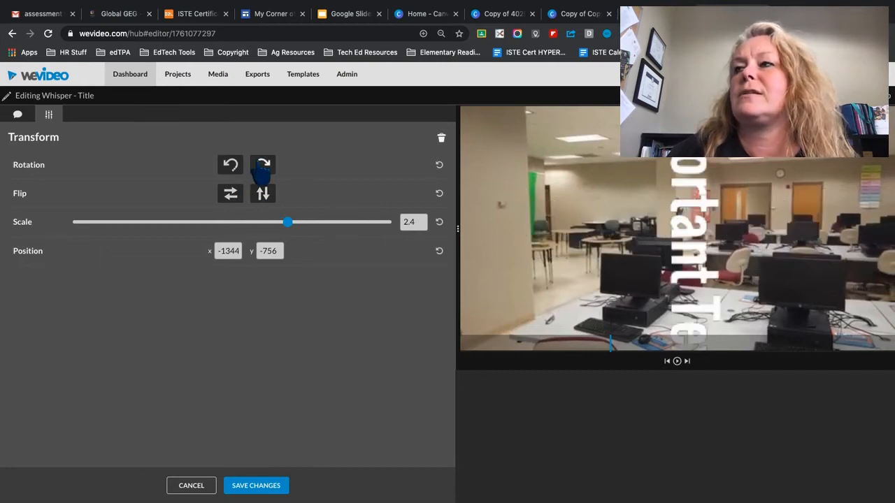
pyautogui.click(262, 167)
pyautogui.click(263, 166)
pyautogui.click(262, 166)
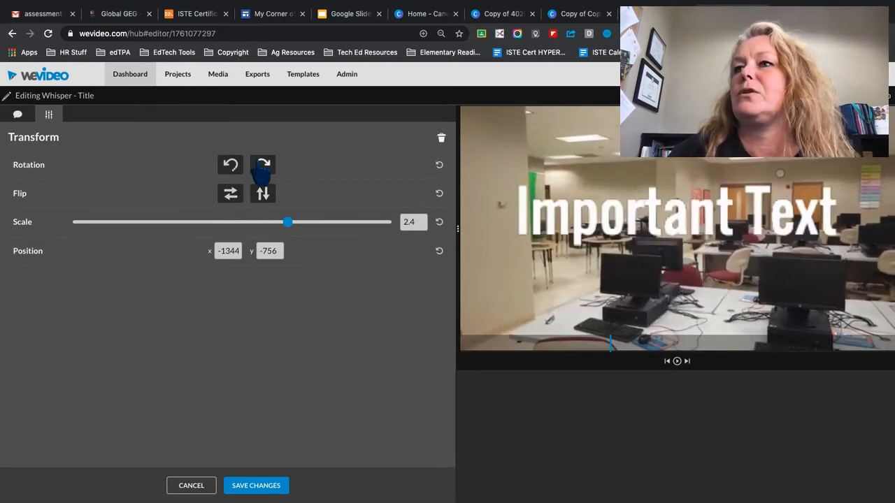
# - Reduce the title's scale to 1.24 and move it to the upper-left corner of the frame, at about x -782, y -538
pyautogui.moveTo(697, 230); pyautogui.dragTo(651, 326)
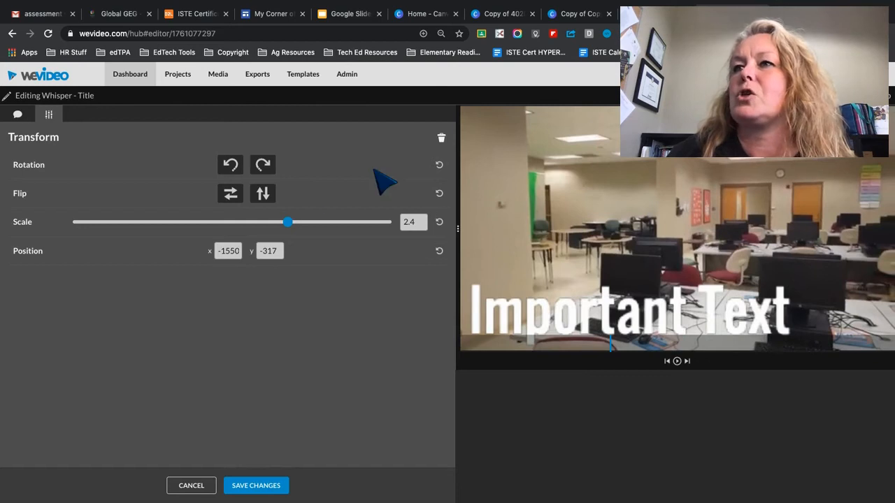
pyautogui.moveTo(287, 222); pyautogui.dragTo(241, 222)
pyautogui.moveTo(603, 313); pyautogui.dragTo(549, 158)
pyautogui.moveTo(549, 158); pyautogui.dragTo(535, 136)
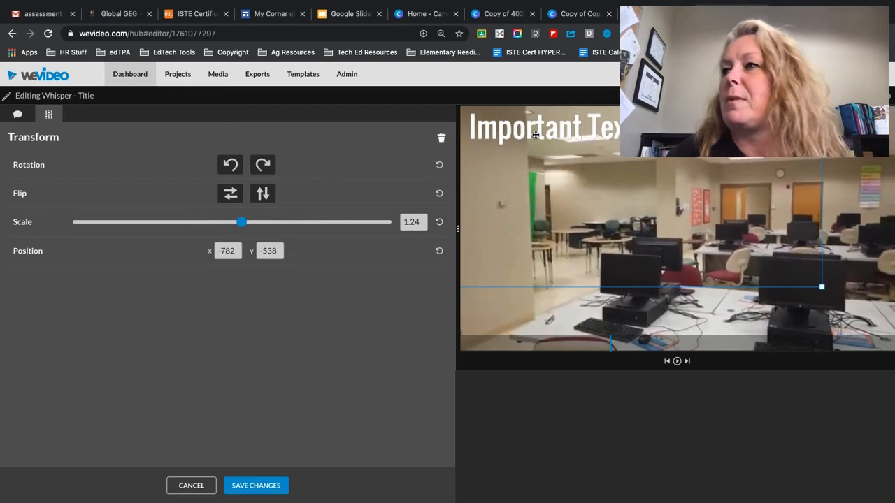
# - Save the title changes and trim both ends of the title clip so it spans about 00:05:11 to 00:09:03
pyautogui.click(265, 488)
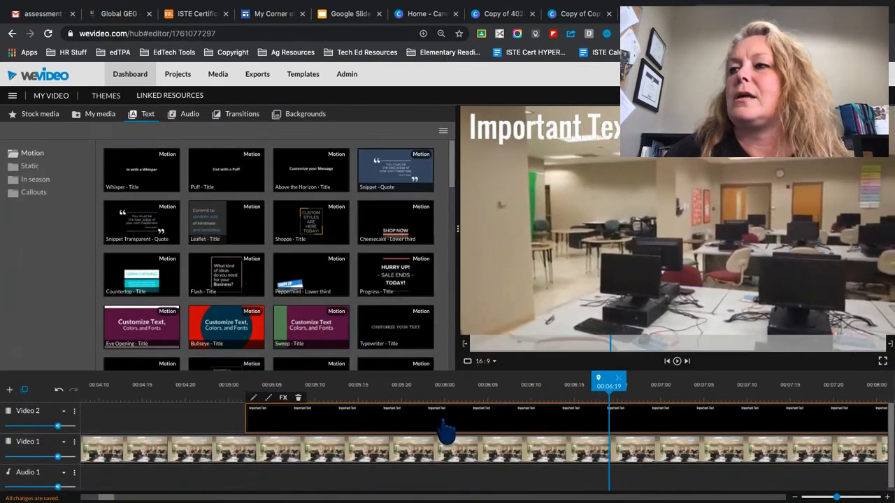
pyautogui.moveTo(837, 498); pyautogui.dragTo(813, 498)
pyautogui.click(815, 425)
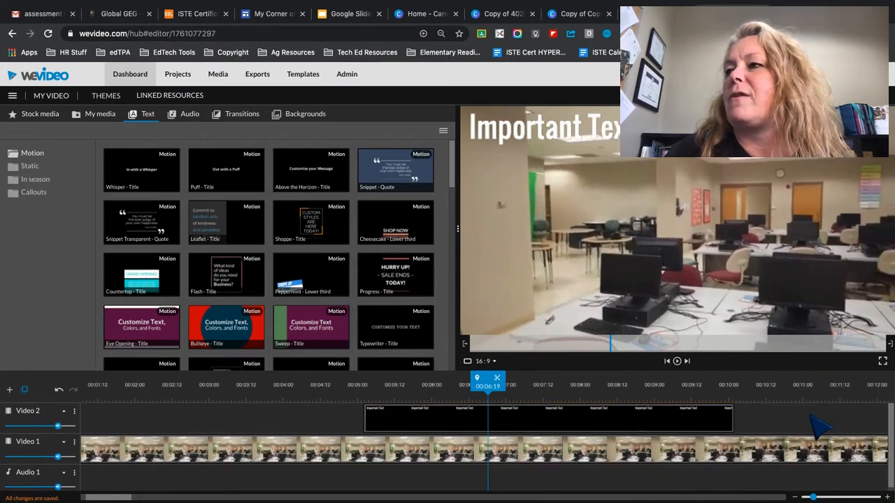
pyautogui.moveTo(741, 425); pyautogui.dragTo(668, 451)
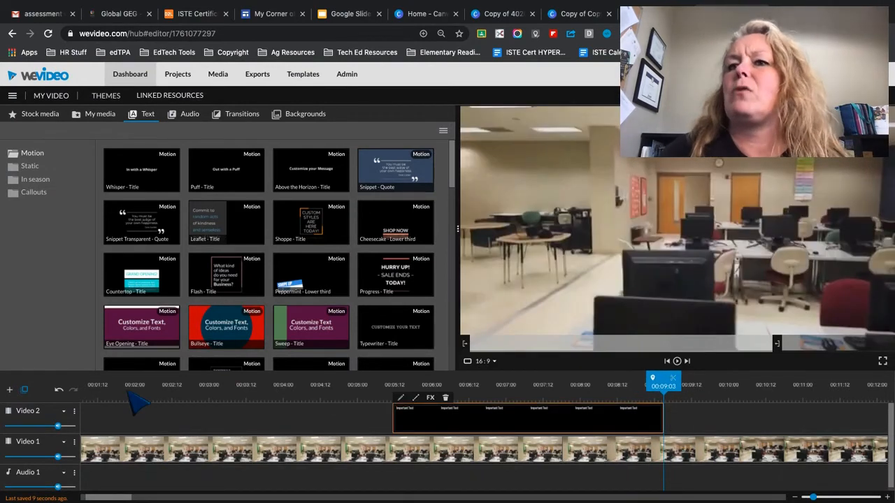
# - Add "Dubtron - The Sixth Gate Music" from the Energetic premium music to the beginning of the Audio 1 track
pyautogui.click(189, 116)
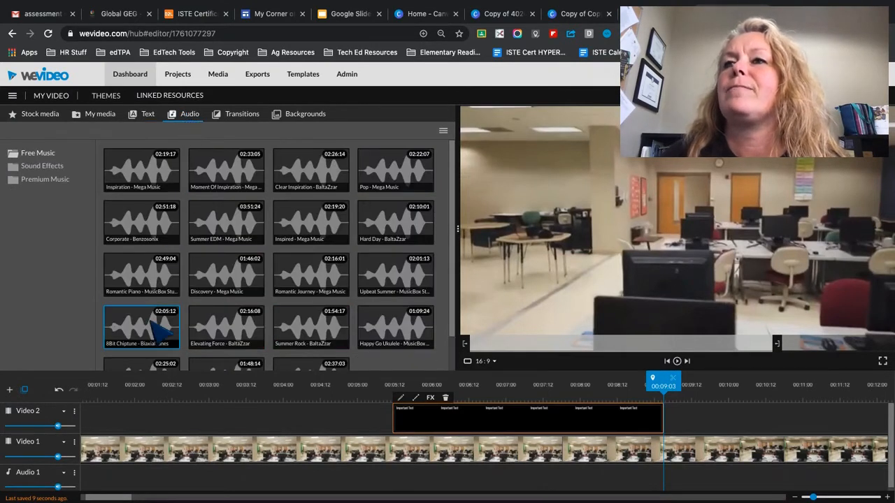
pyautogui.click(43, 180)
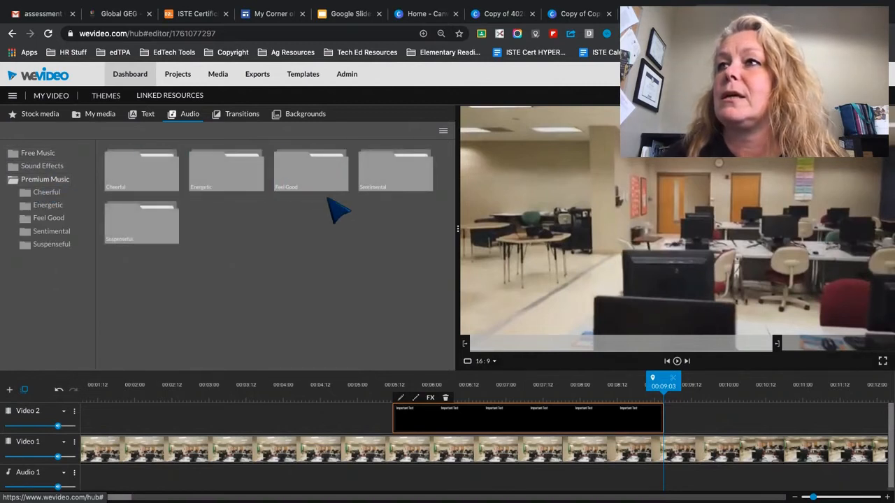
pyautogui.click(221, 182)
pyautogui.moveTo(249, 171)
pyautogui.mouseDown()
pyautogui.moveTo(140, 343)
pyautogui.moveTo(88, 482)
pyautogui.mouseUp()
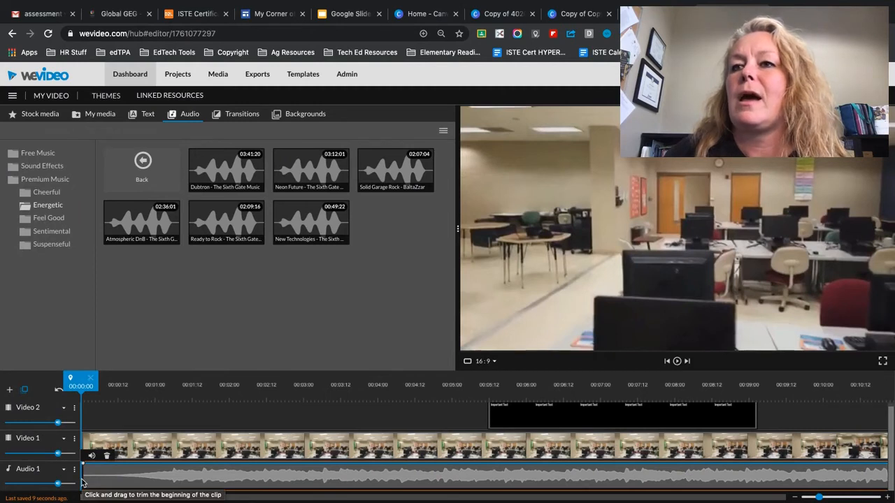
# - Trim the end of the music clip to 02:24:14, slightly past the end of the video clip
pyautogui.moveTo(82, 482); pyautogui.dragTo(178, 482)
pyautogui.moveTo(330, 484); pyautogui.dragTo(243, 485)
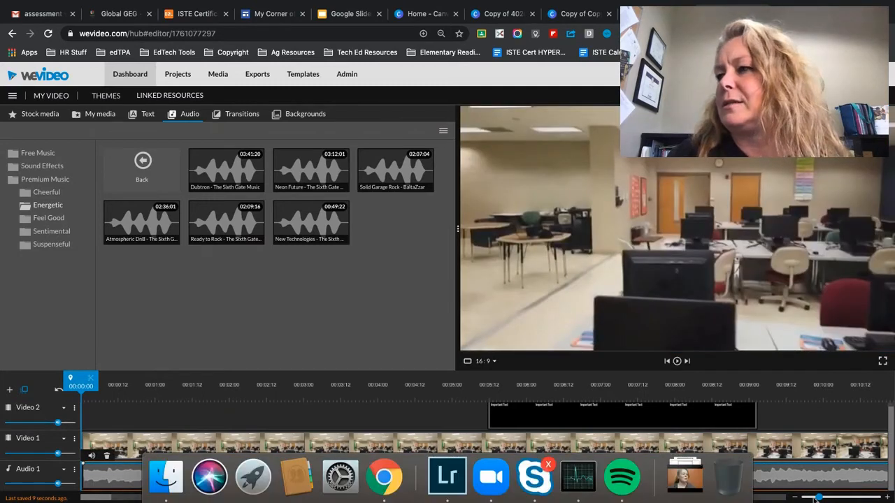
pyautogui.moveTo(819, 498); pyautogui.dragTo(791, 499)
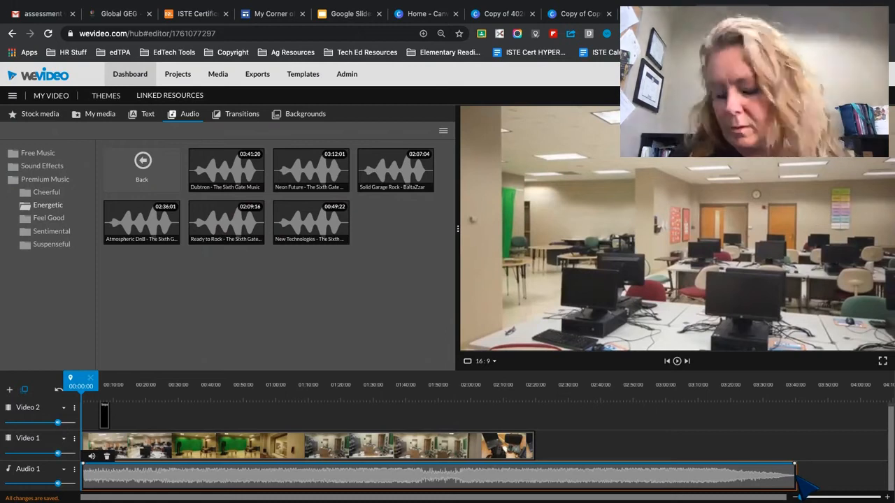
pyautogui.moveTo(798, 481); pyautogui.dragTo(551, 474)
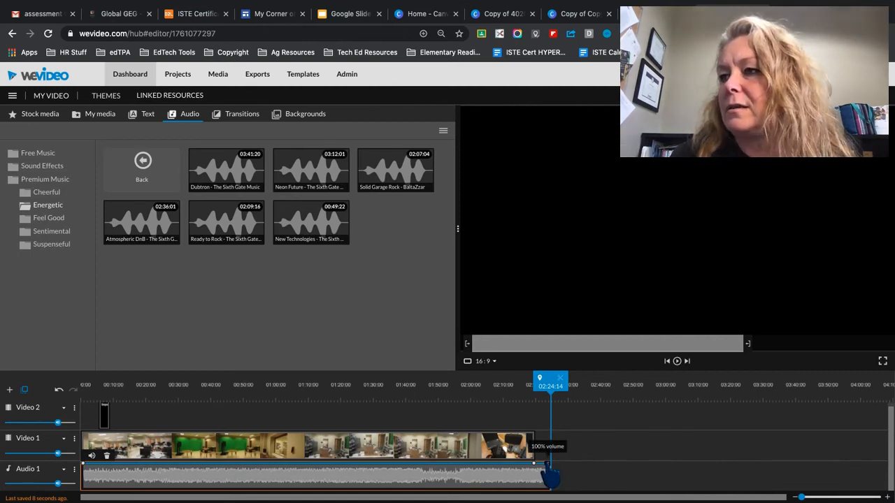
# - Fade the music out from the video's end to the clip's end, and lower its volume line evenly across the preceding part
pyautogui.moveTo(551, 477); pyautogui.dragTo(552, 498)
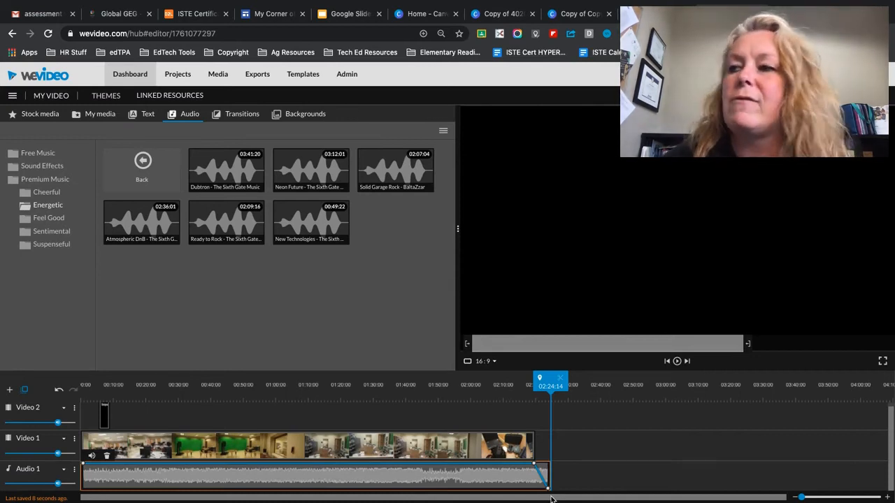
pyautogui.moveTo(534, 464)
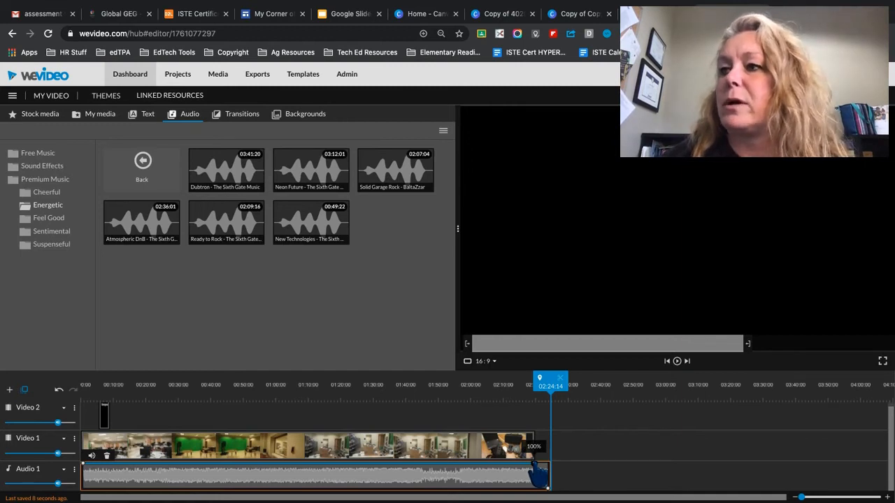
pyautogui.moveTo(538, 474); pyautogui.dragTo(535, 487)
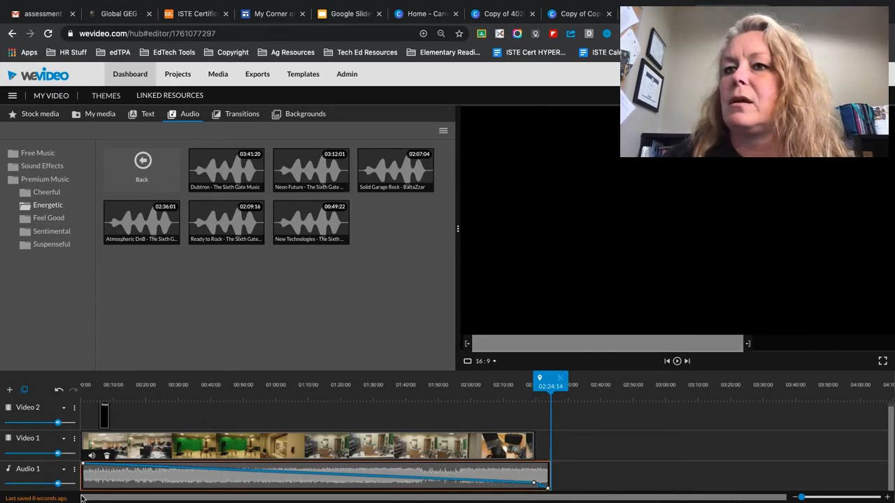
pyautogui.moveTo(85, 467); pyautogui.dragTo(81, 488)
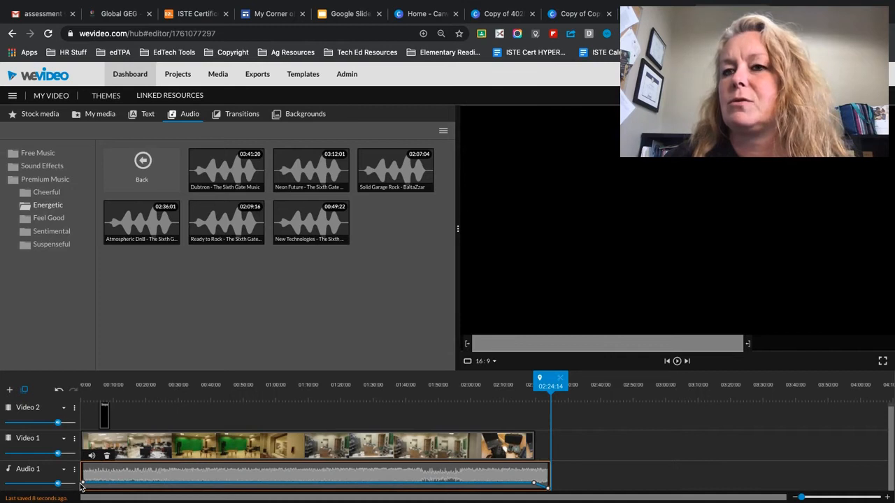
pyautogui.moveTo(82, 483); pyautogui.dragTo(82, 484)
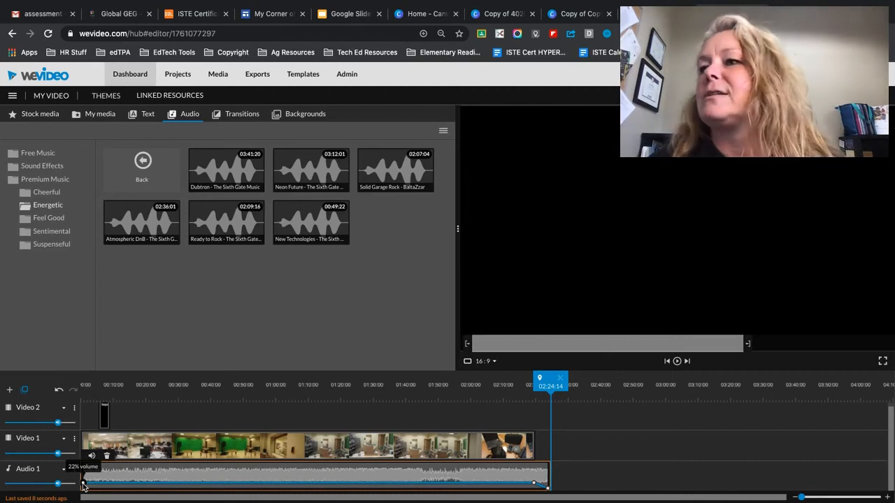
# - Browse the standard transitions, preview Cross fade, add Wipe left to the end of the Video 1 clip, and play back the ending
pyautogui.click(236, 117)
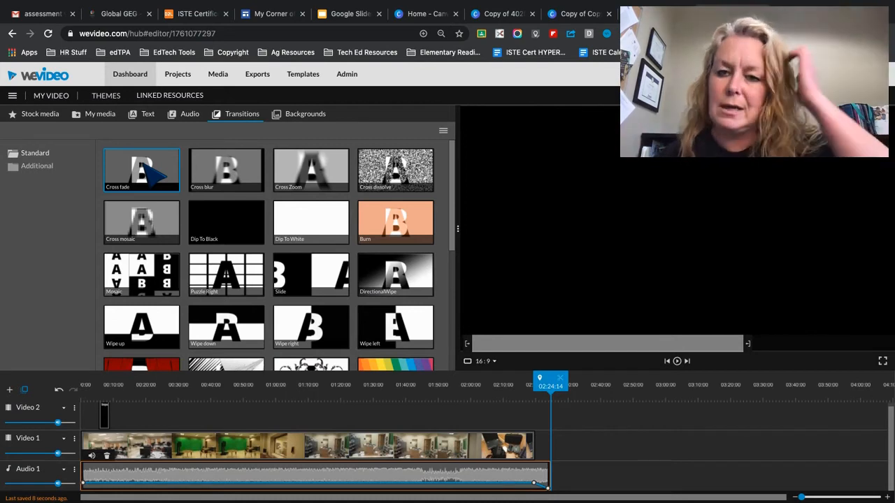
pyautogui.scroll(-3, 310, 296)
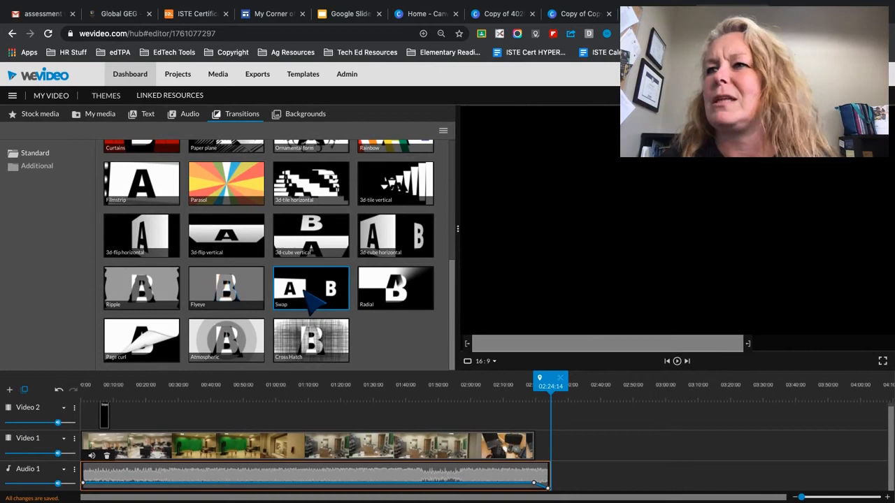
pyautogui.scroll(3, 310, 294)
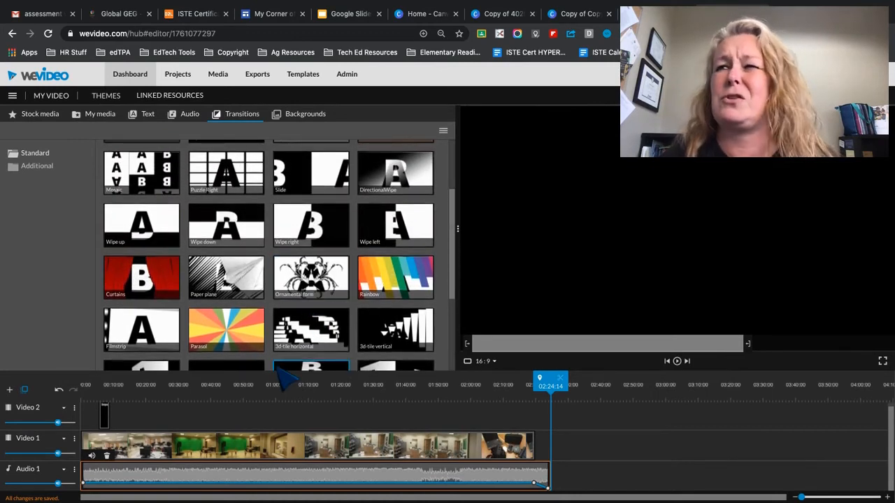
pyautogui.scroll(2, 294, 360)
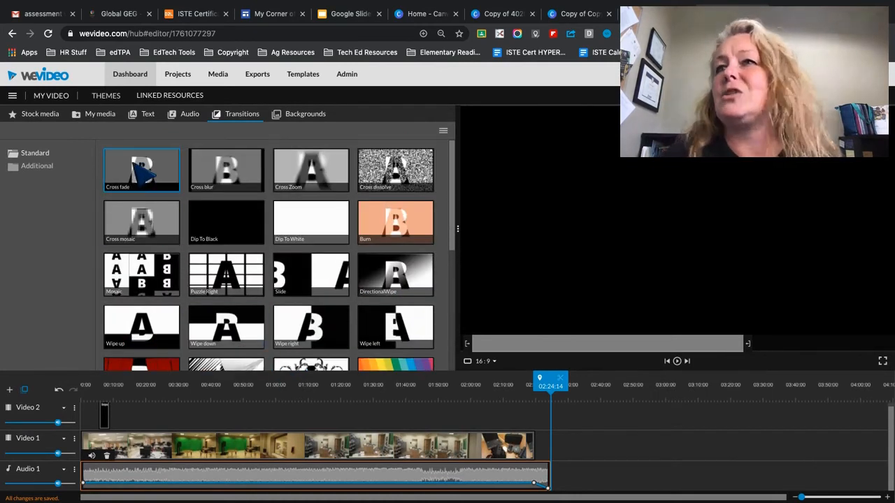
pyautogui.click(133, 163)
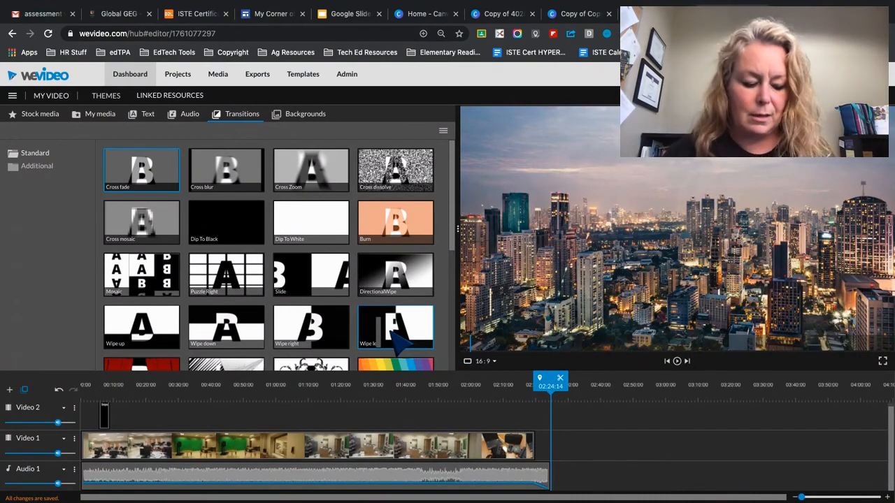
pyautogui.moveTo(399, 340)
pyautogui.mouseDown()
pyautogui.moveTo(464, 360)
pyautogui.moveTo(497, 420)
pyautogui.moveTo(529, 413)
pyautogui.moveTo(561, 425)
pyautogui.moveTo(552, 452)
pyautogui.moveTo(539, 453)
pyautogui.moveTo(556, 455)
pyautogui.moveTo(539, 461)
pyautogui.mouseUp()
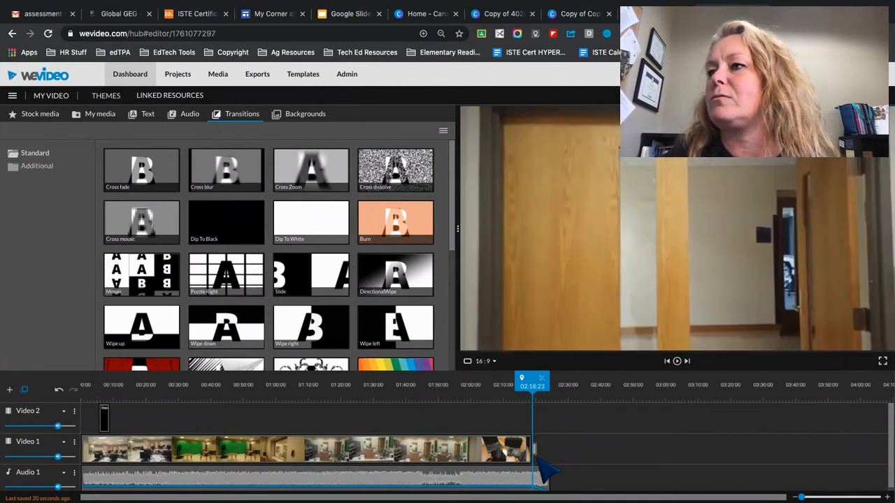
pyautogui.moveTo(532, 381); pyautogui.dragTo(519, 381)
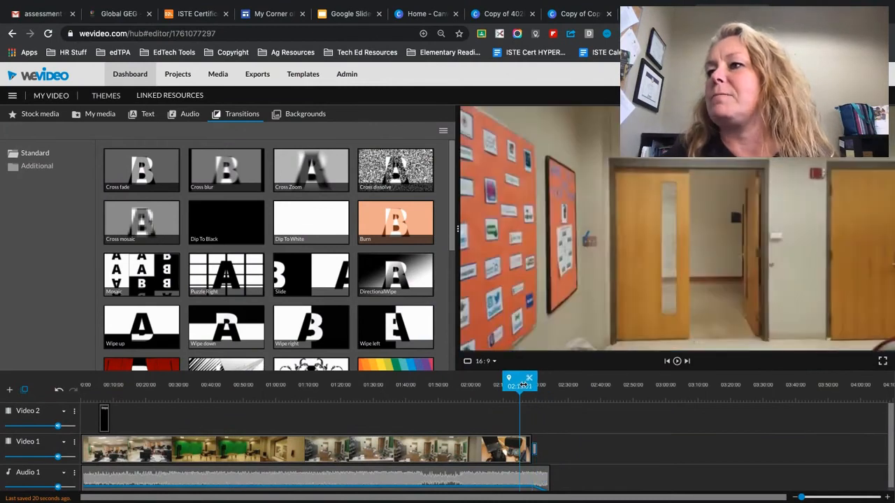
pyautogui.click(676, 362)
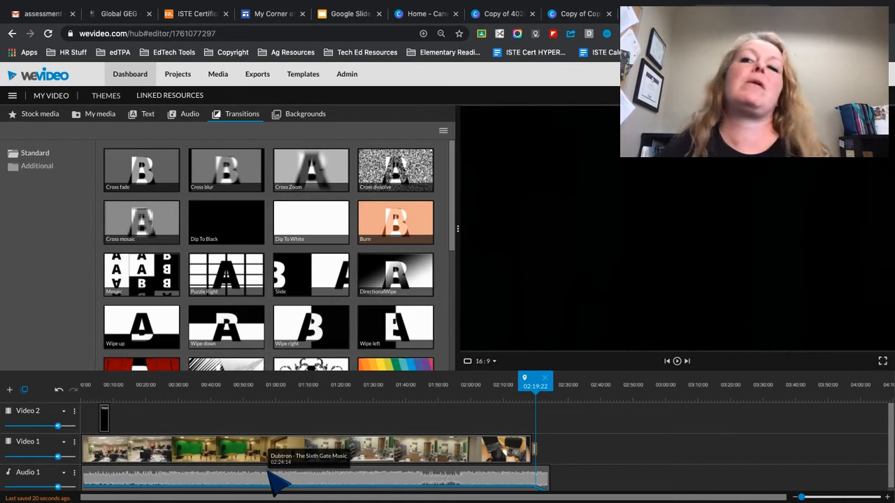
# - Turn the whole Audio 1 track down to a low volume and place the playhead near the last part of the video
pyautogui.moveTo(59, 487)
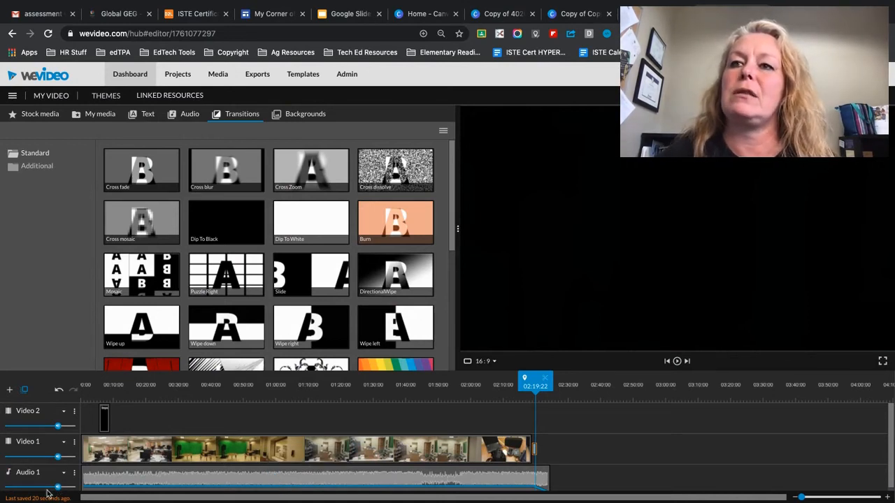
pyautogui.moveTo(51, 489); pyautogui.dragTo(20, 490)
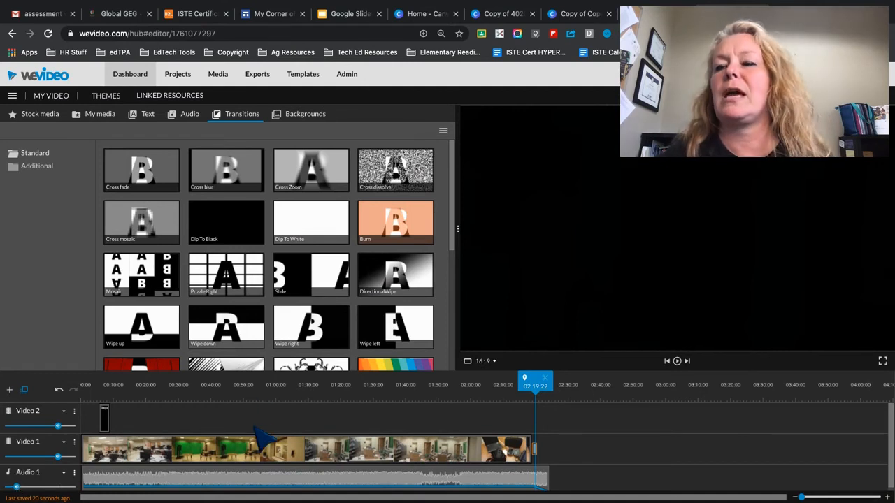
pyautogui.click(475, 385)
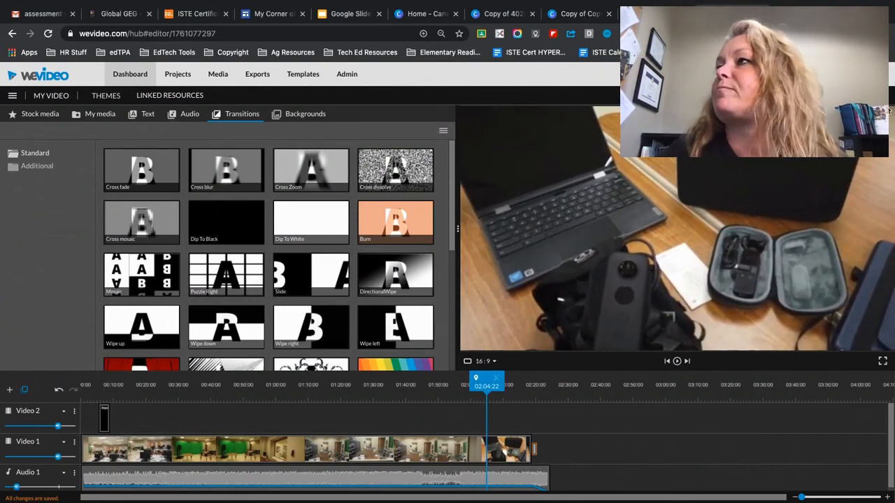
# - Export the edit as a video titled "My Video 3" in HD 1280x720, toggling the option that marks the export as public
pyautogui.click(869, 97)
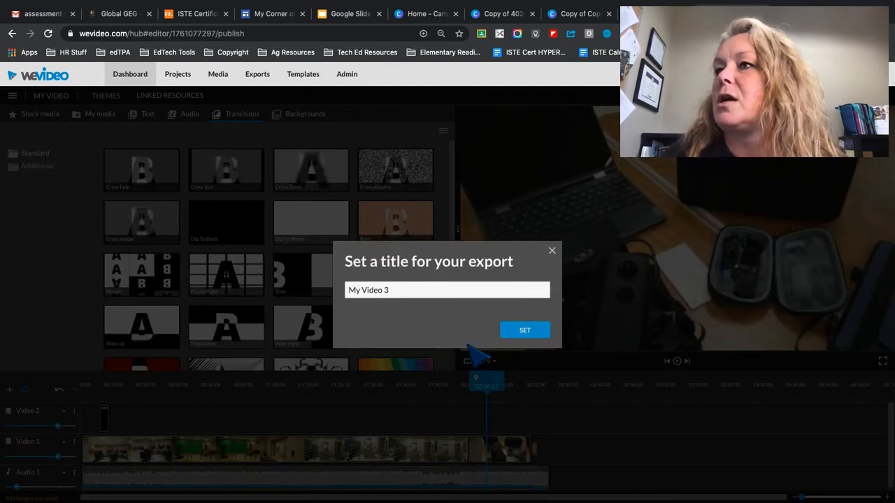
pyautogui.click(525, 331)
pyautogui.click(657, 242)
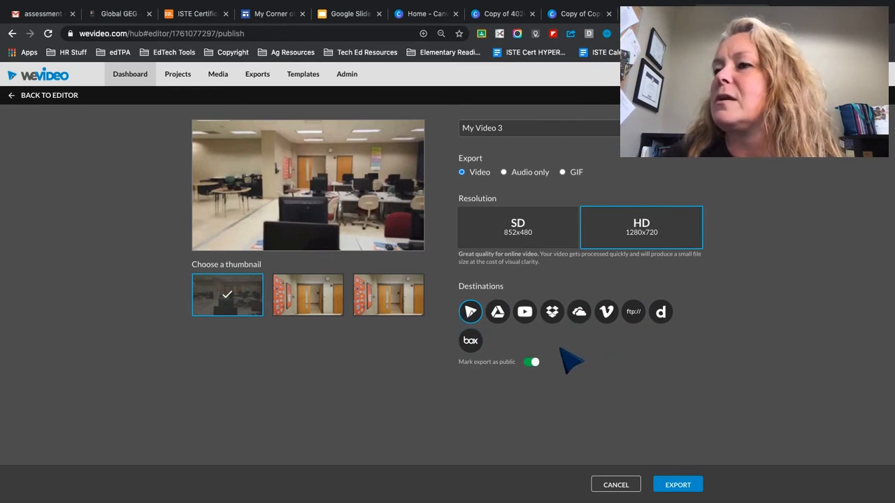
pyautogui.click(530, 362)
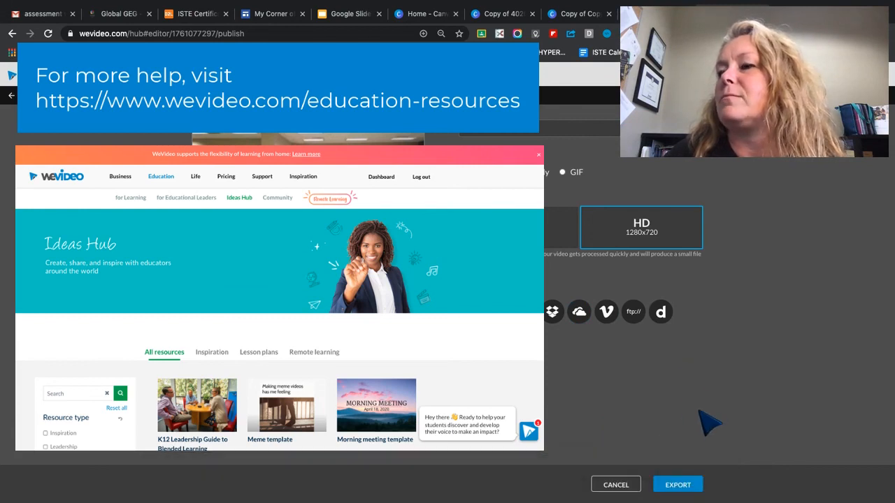
pyautogui.click(676, 484)
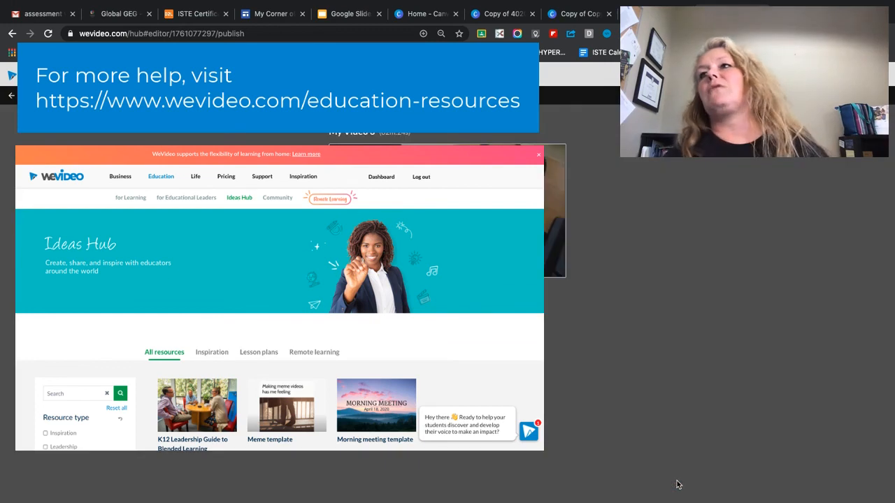